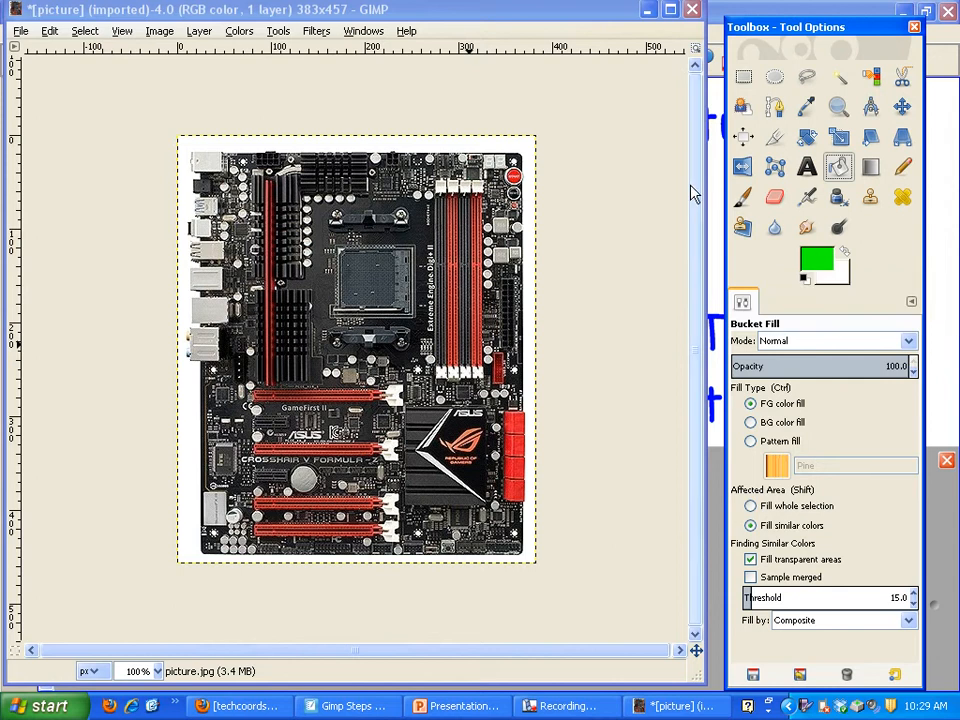
Bucket-fill the white background around the motherboard with green
click(496, 146)
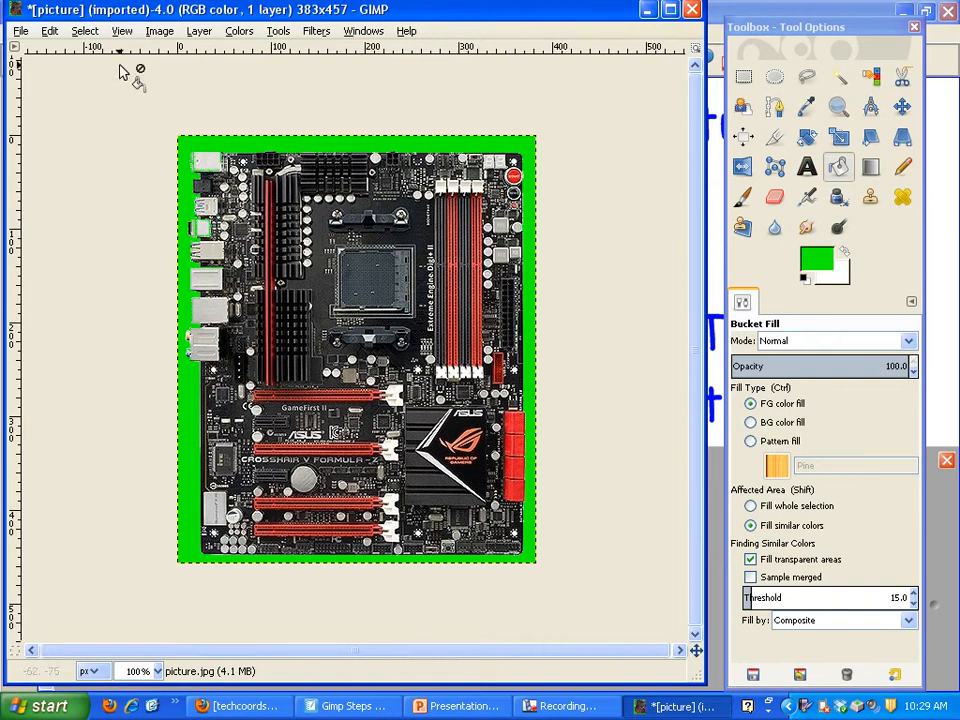
Swap the colours so white is the foreground, and choose the Pencil tool with the 1. Pixel brush
click(128, 35)
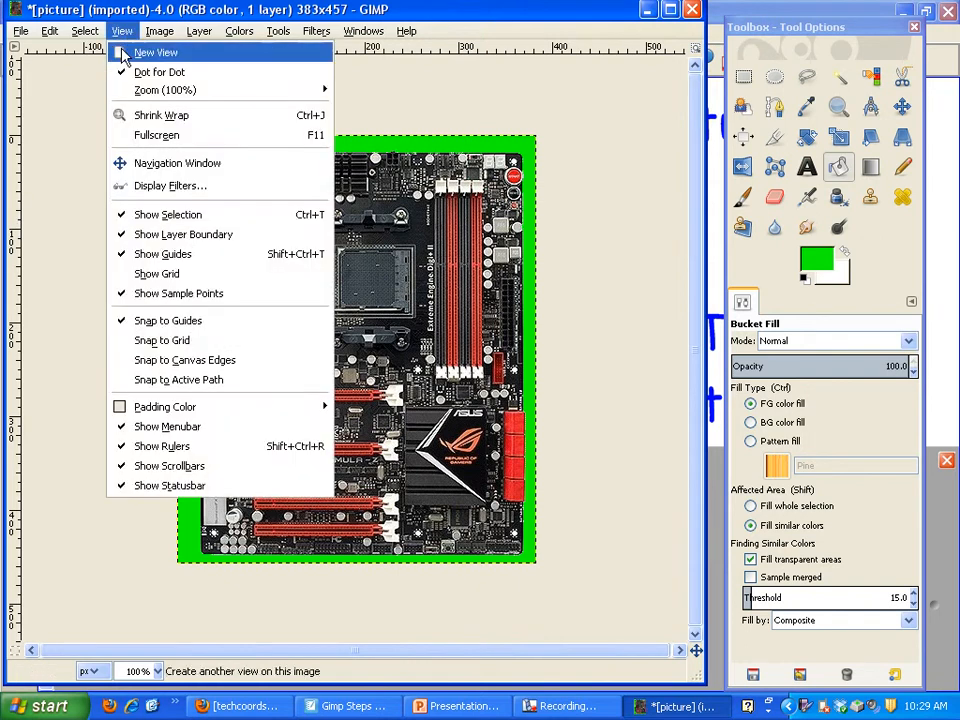
mouse_move(135, 95)
click(390, 233)
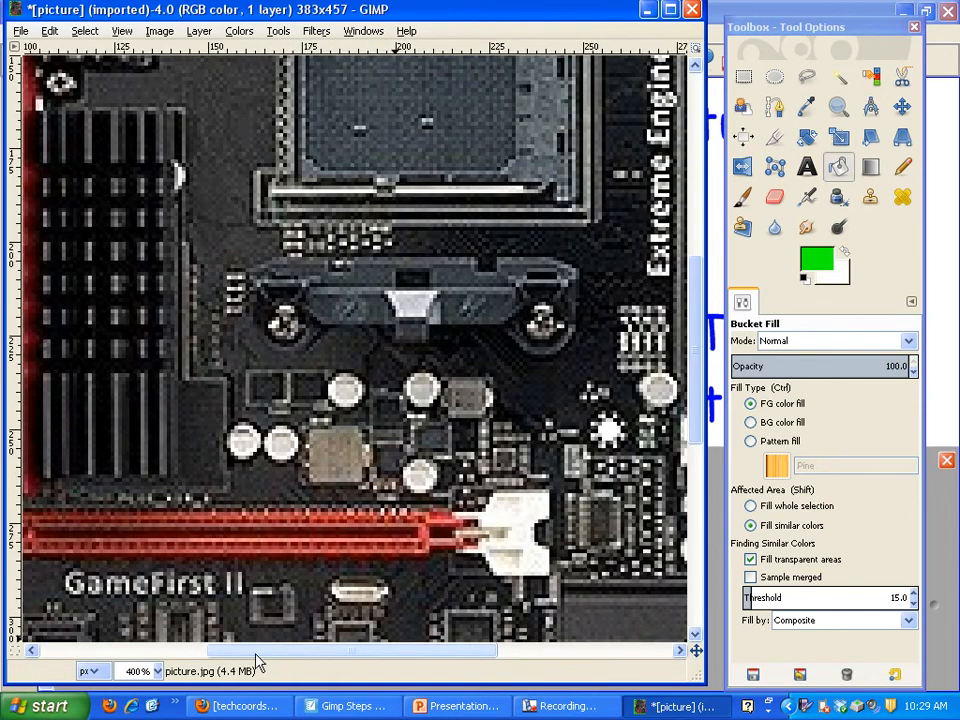
drag(270, 660, 100, 655)
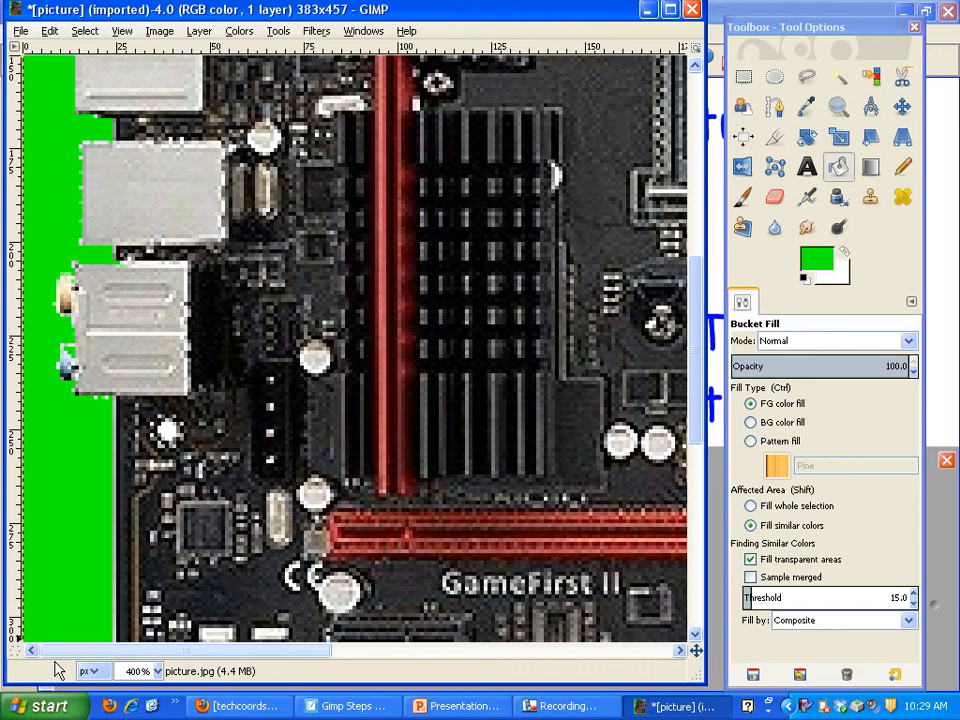
drag(692, 354, 699, 195)
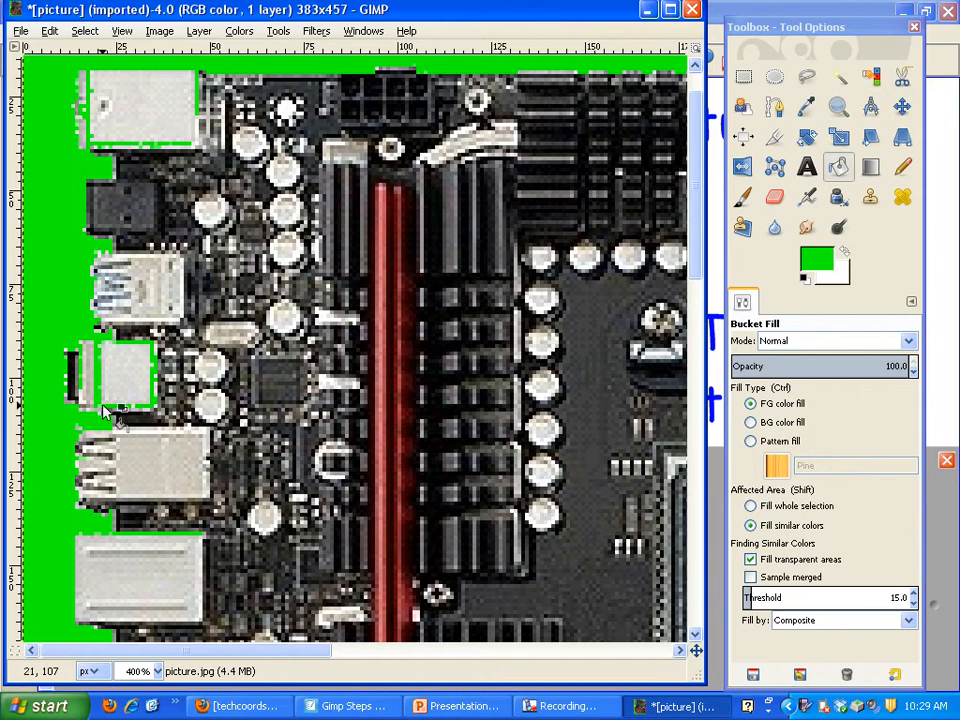
click(849, 259)
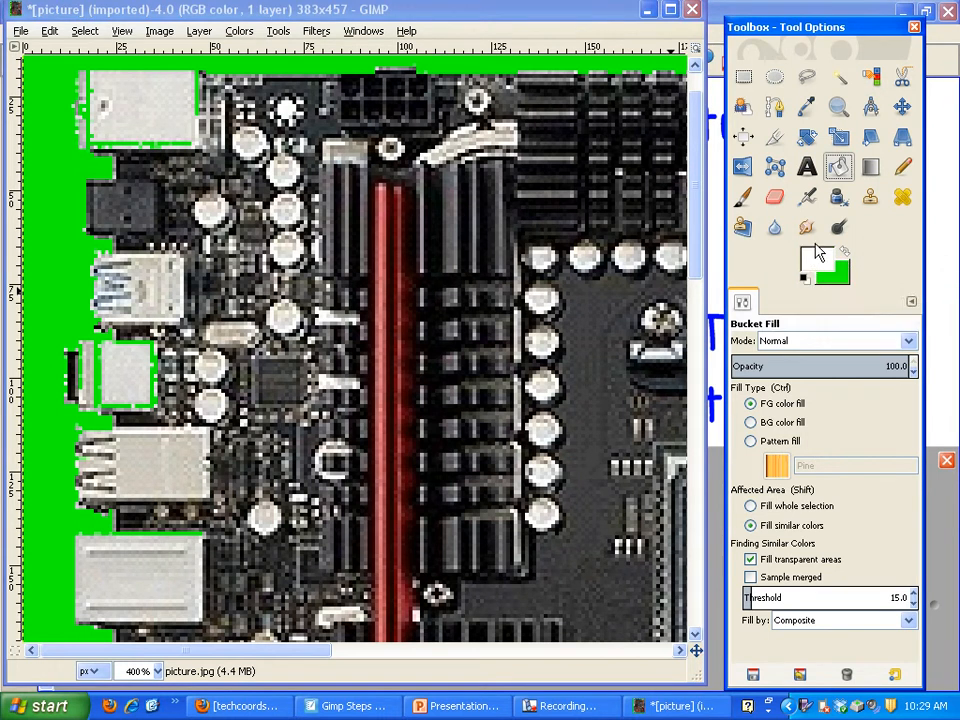
click(902, 167)
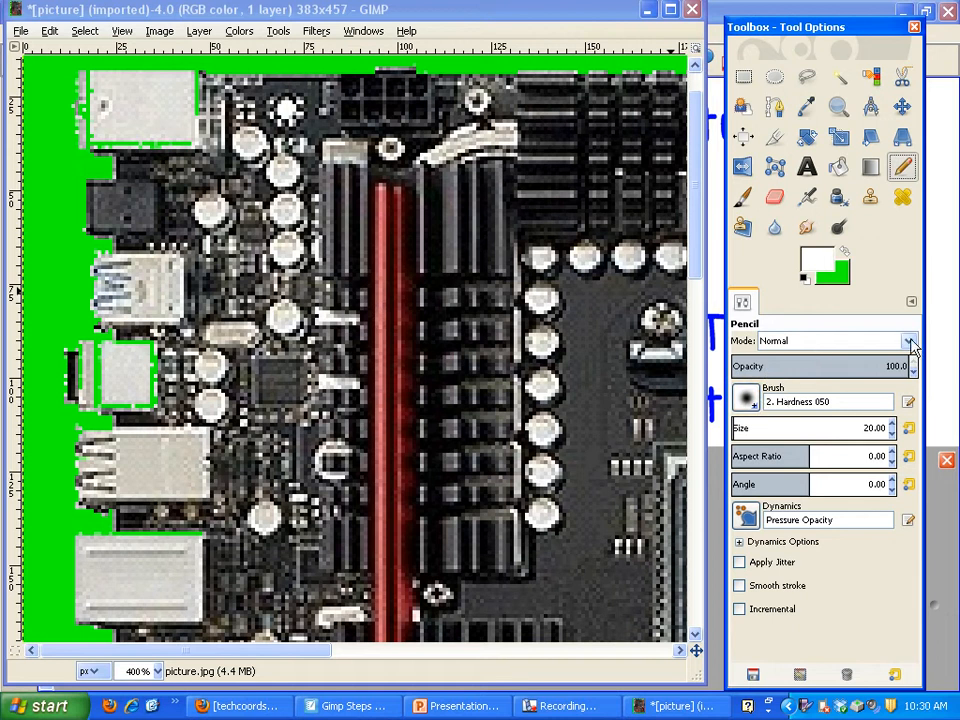
click(747, 399)
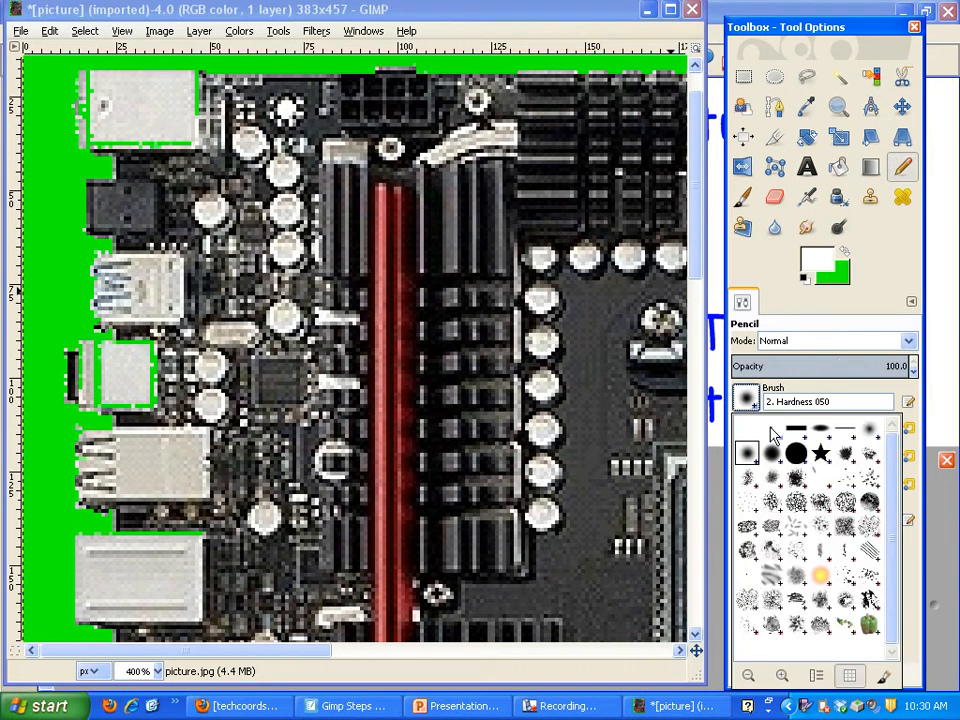
click(773, 432)
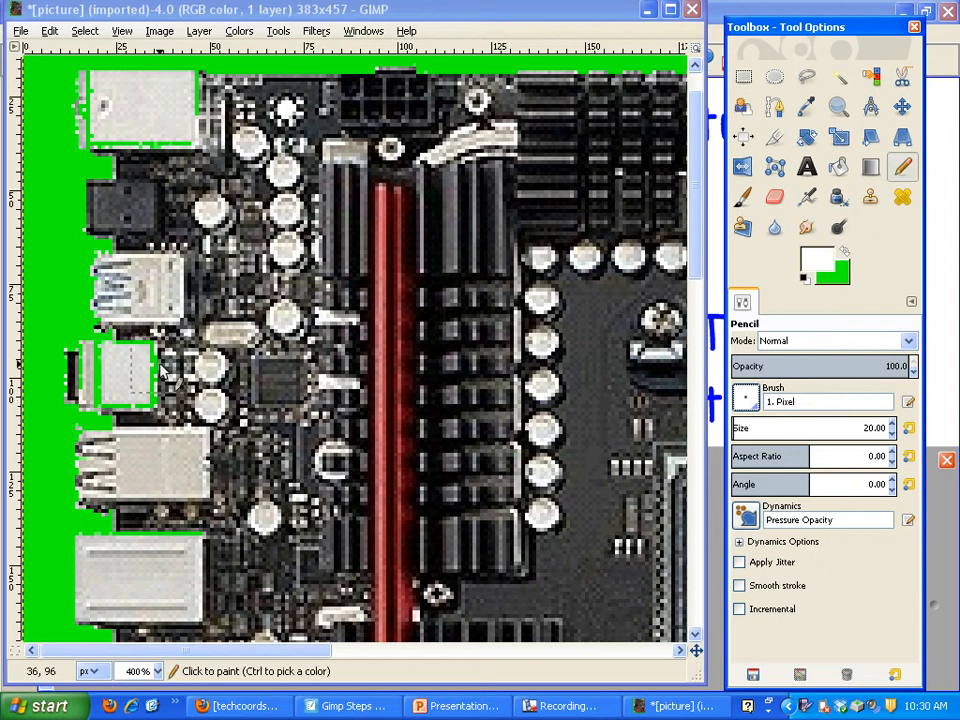
click(747, 399)
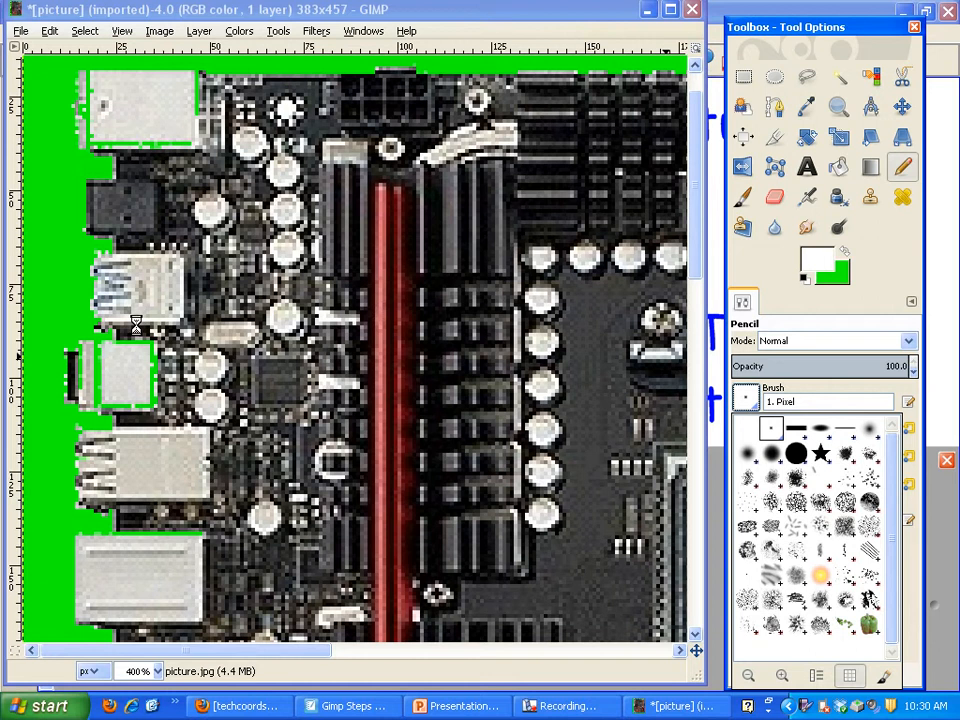
click(568, 706)
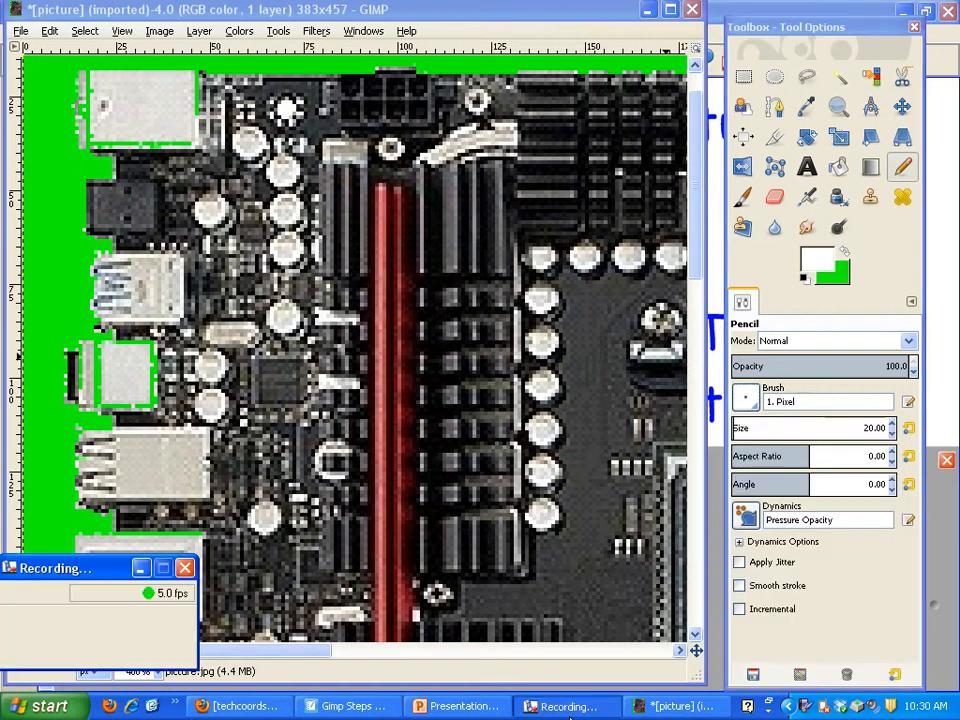
click(22, 640)
click(26, 638)
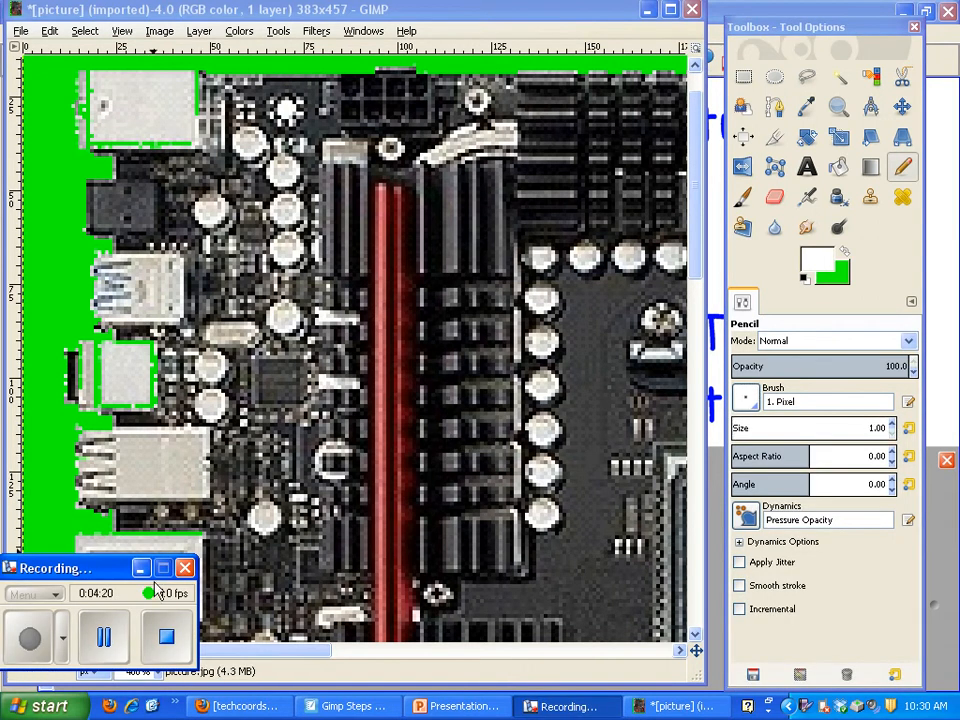
Set the pencil's brush size to 1.00
click(863, 428)
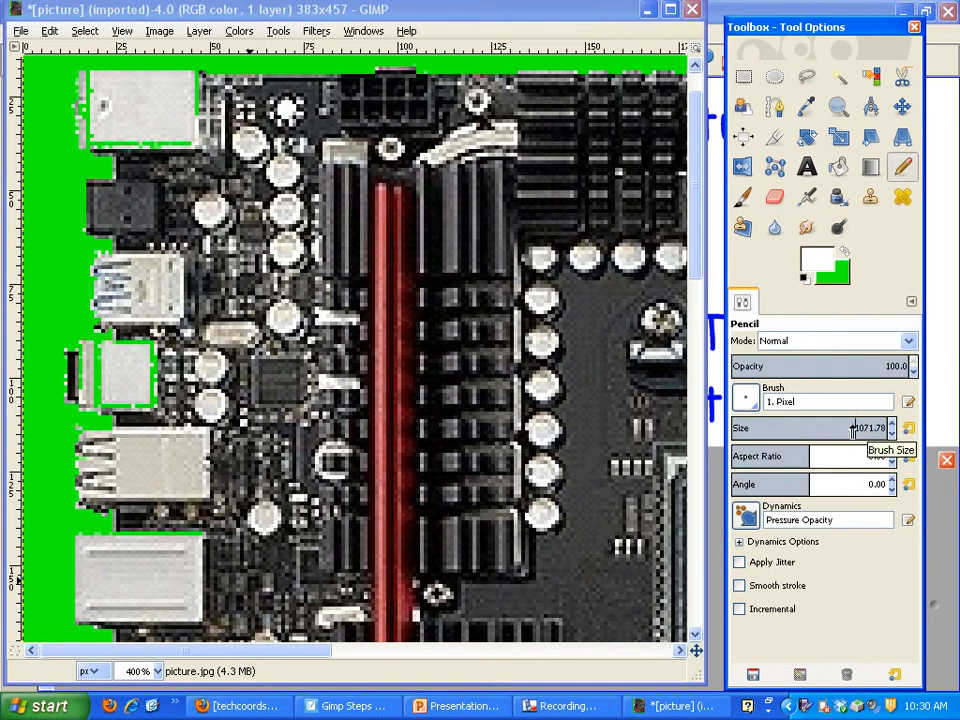
drag(847, 425, 898, 422)
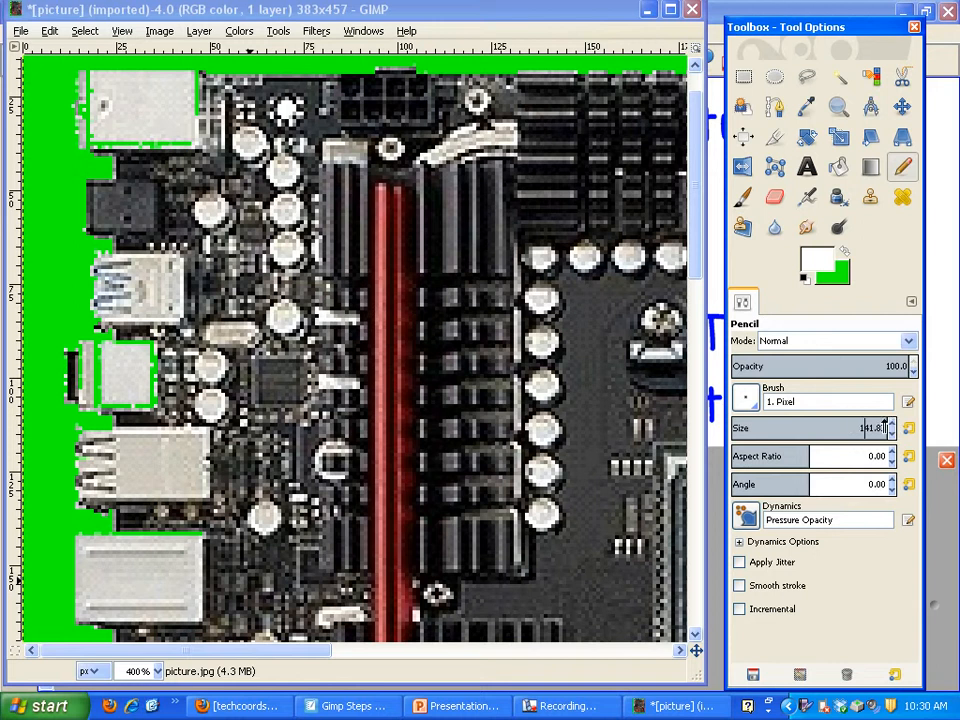
key(Return)
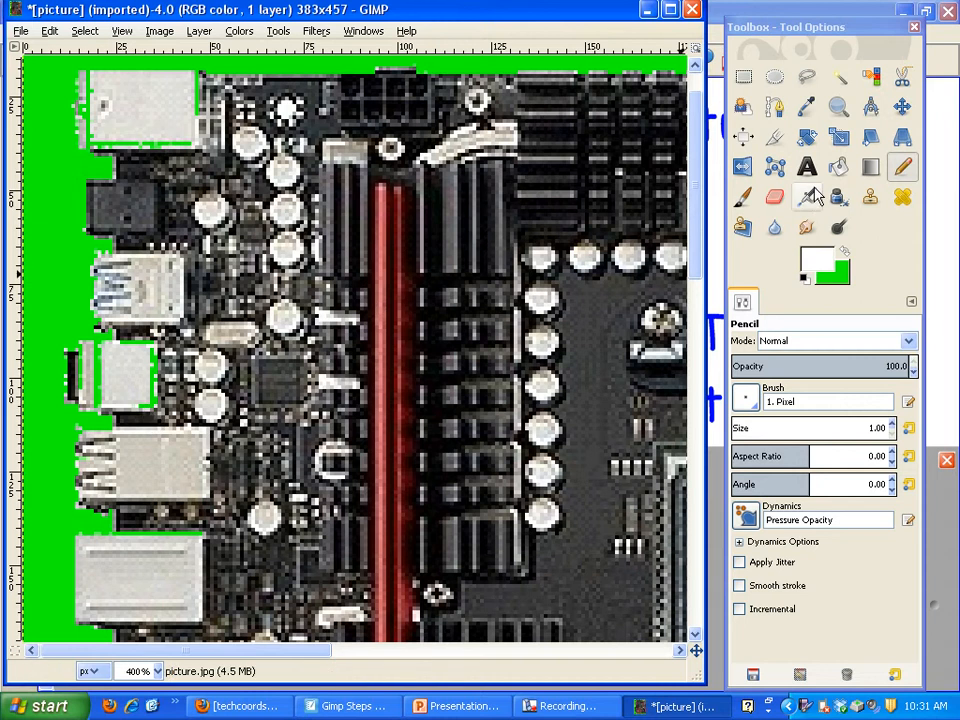
Bucket-fill the green outline and stripe on the fourth port white, sealing the stripe from the background with white pencil strokes
key(shift+b)
click(156, 377)
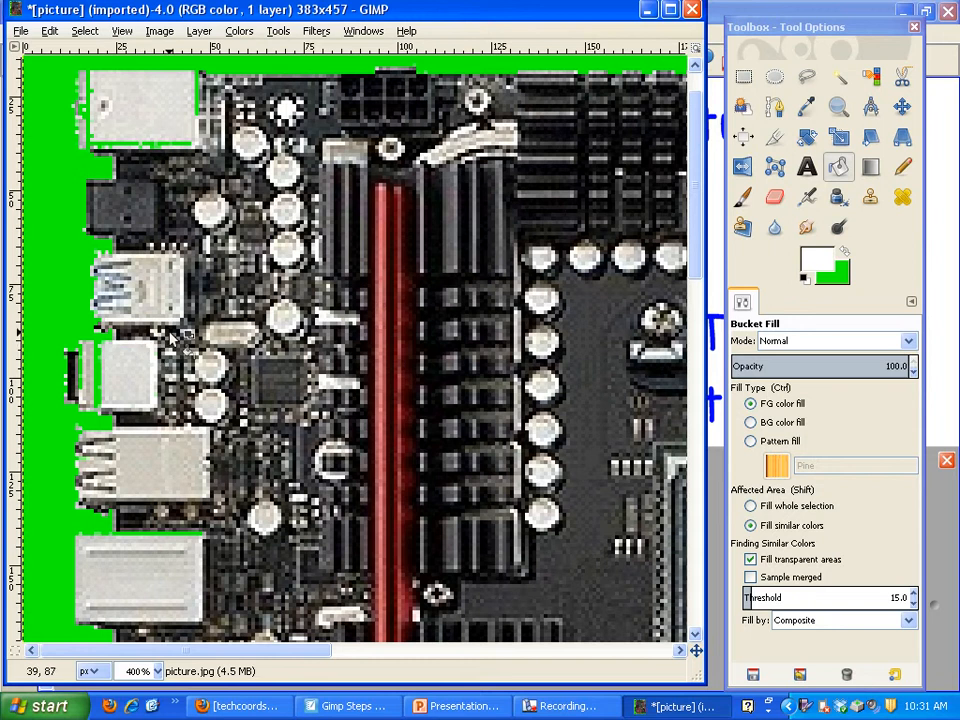
click(902, 167)
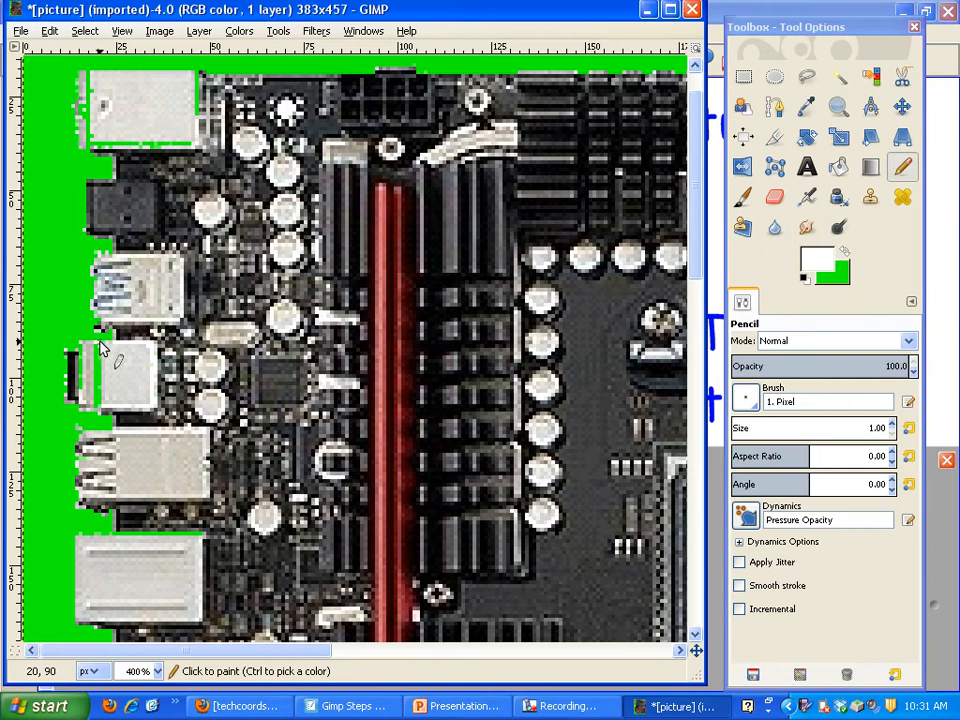
drag(100, 347, 100, 385)
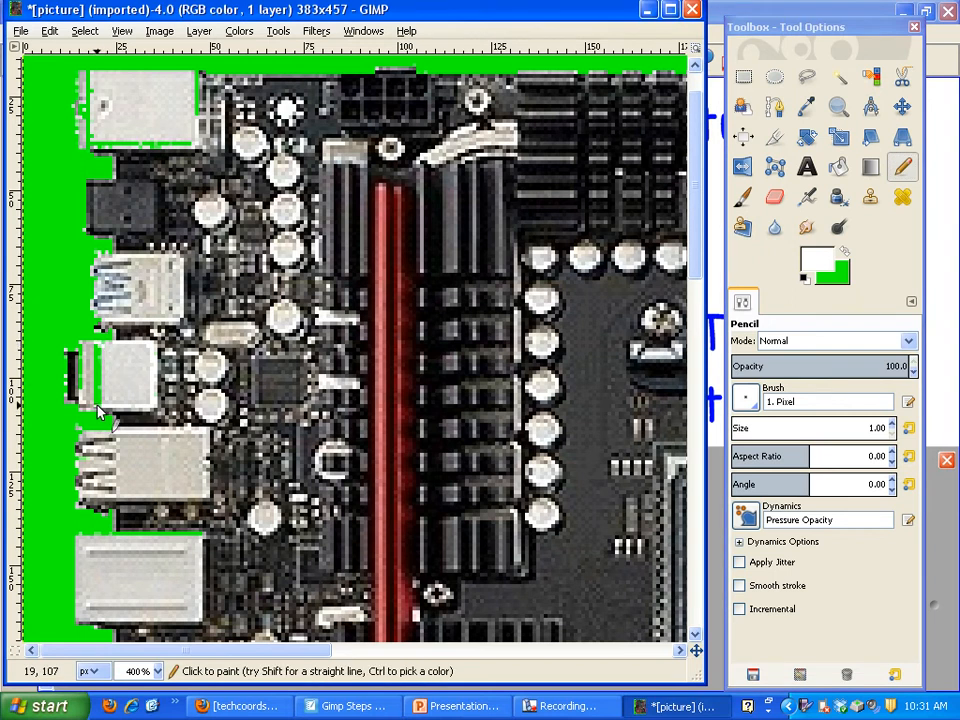
click(838, 167)
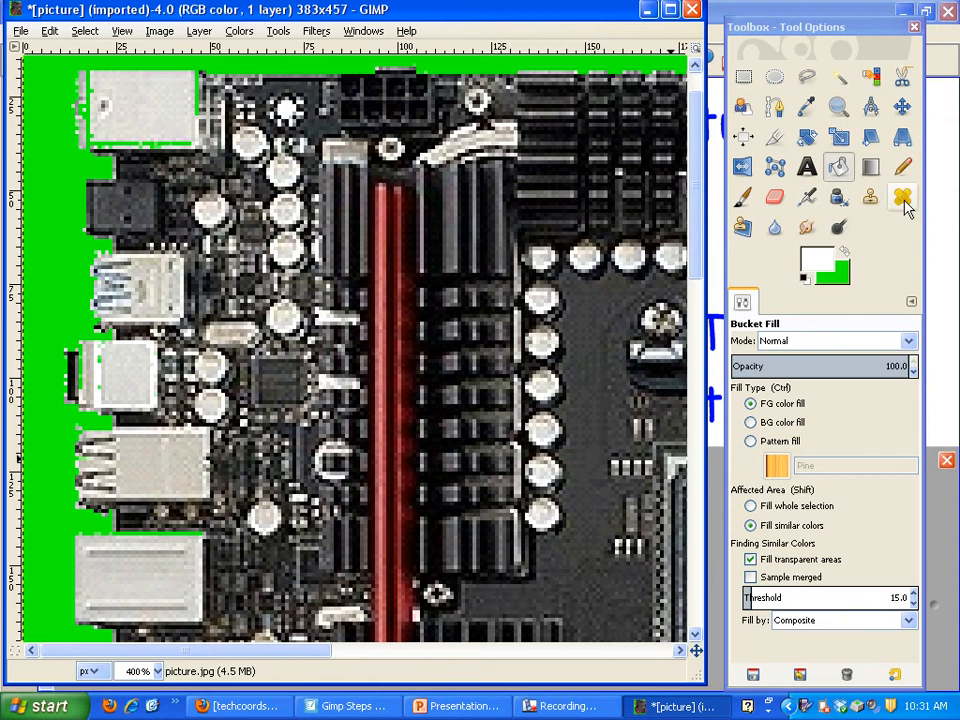
Seal off the green lines along the top port and above the lowest visible port with the pencil, and fill them white
click(902, 167)
drag(110, 534, 121, 533)
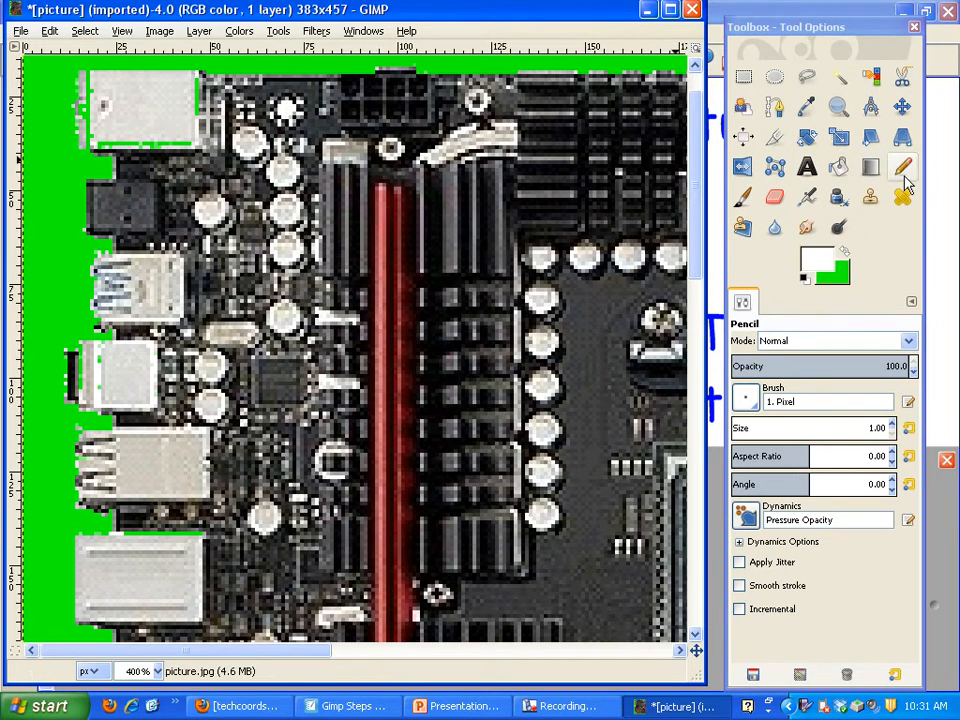
click(842, 174)
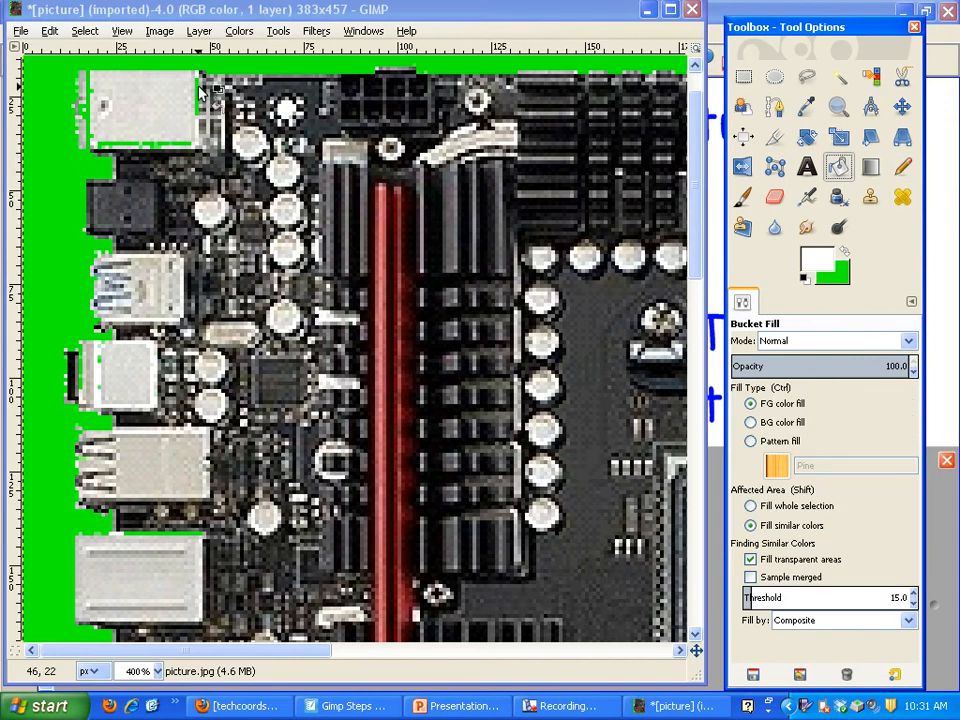
click(132, 143)
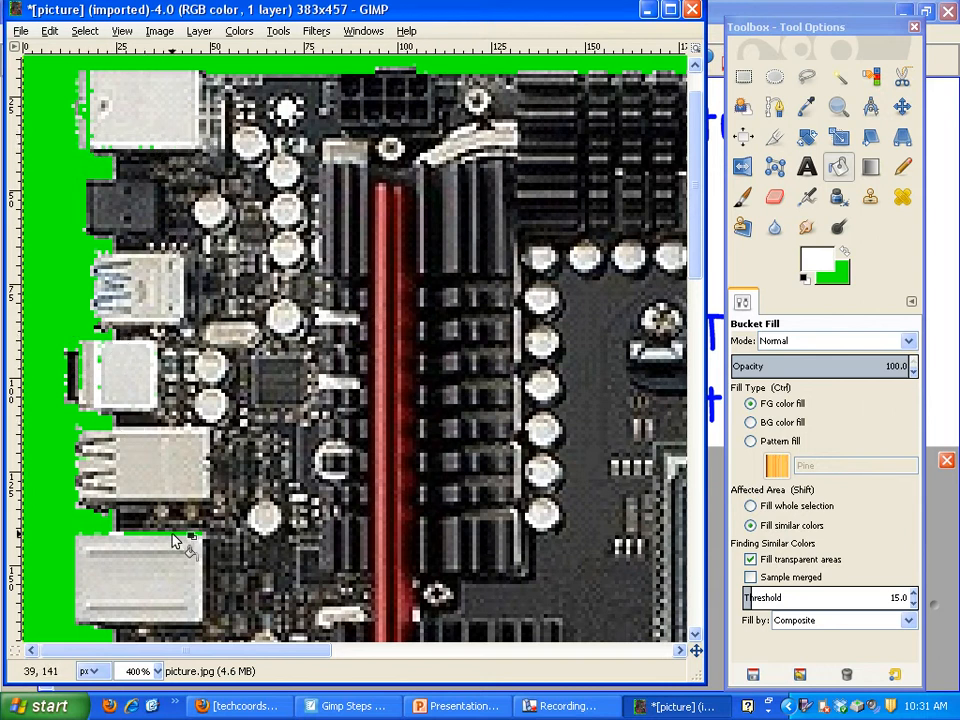
Close the remaining gaps at the outer edges of the top and fourth ports with white pencil lines, and fill the leftover green white
key(n)
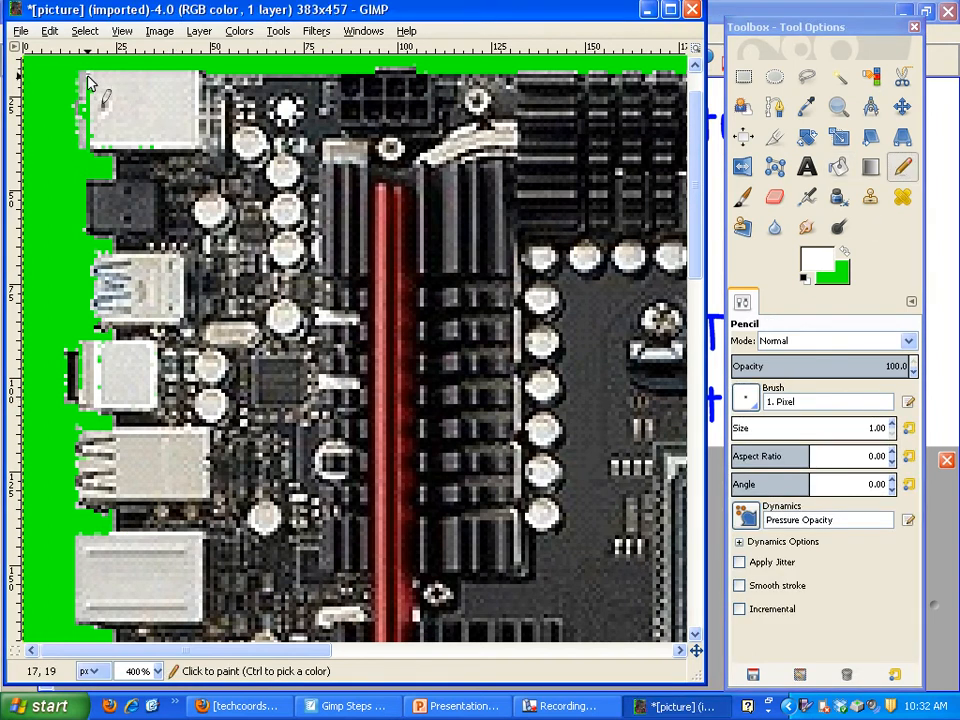
drag(88, 82, 91, 148)
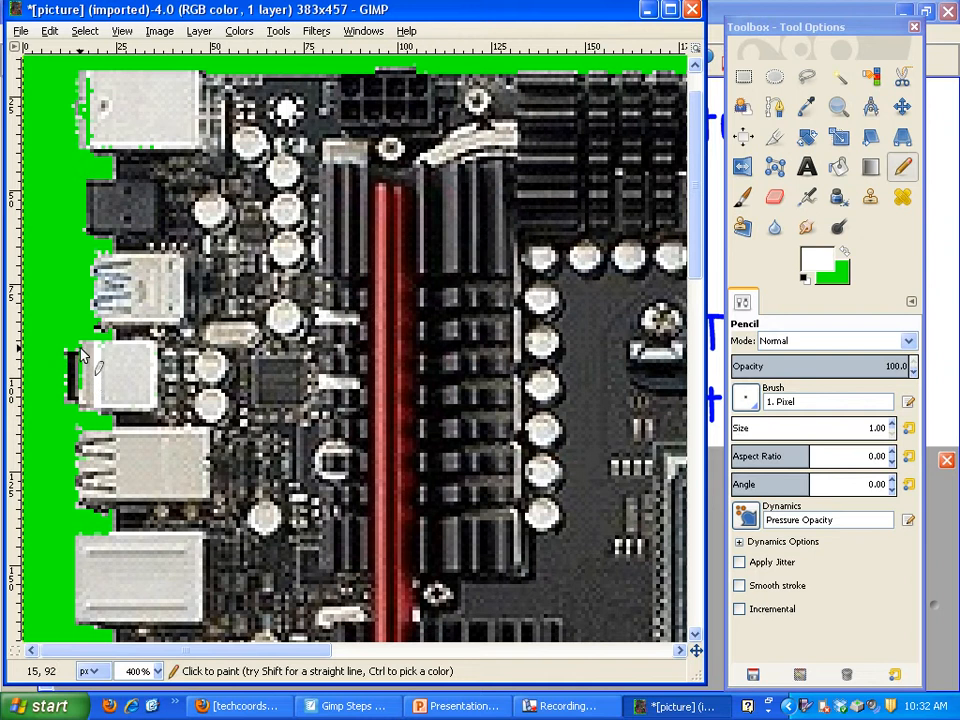
drag(80, 346, 80, 397)
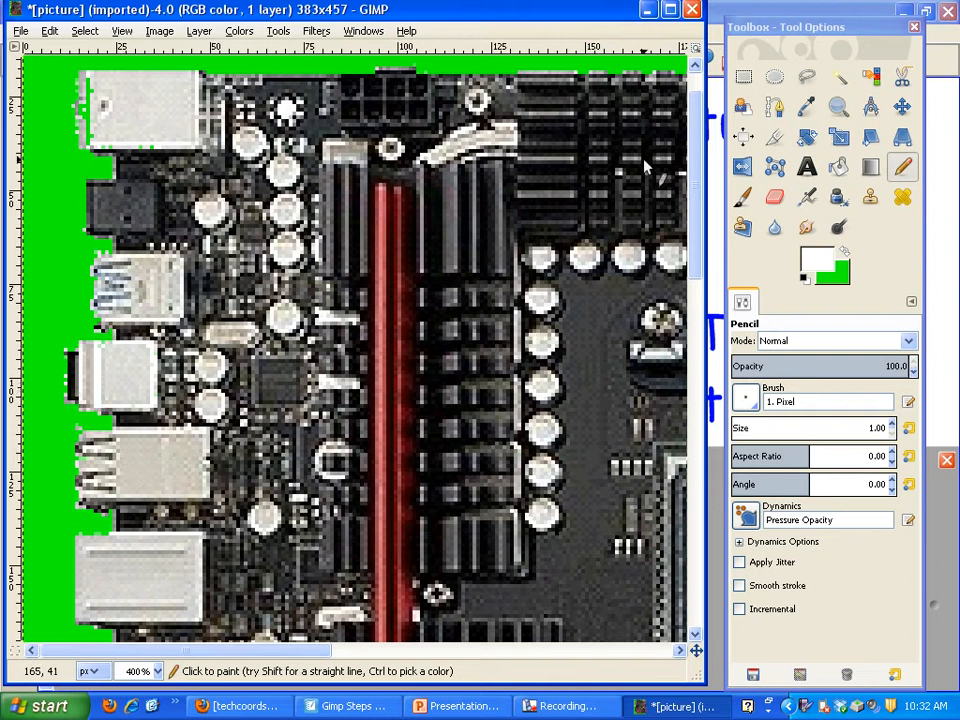
click(838, 167)
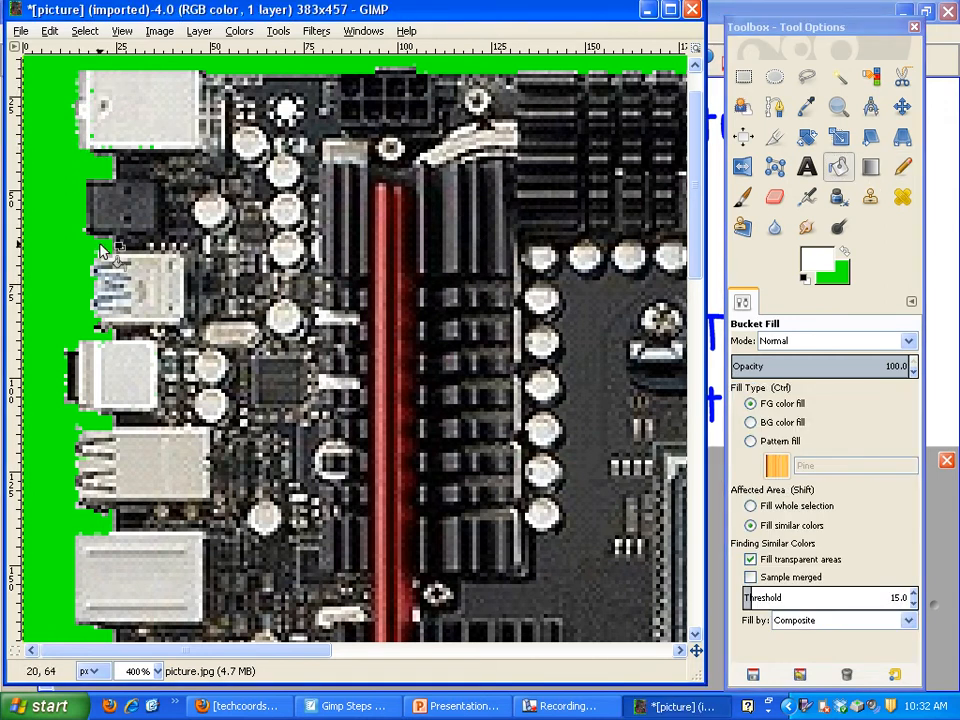
click(77, 397)
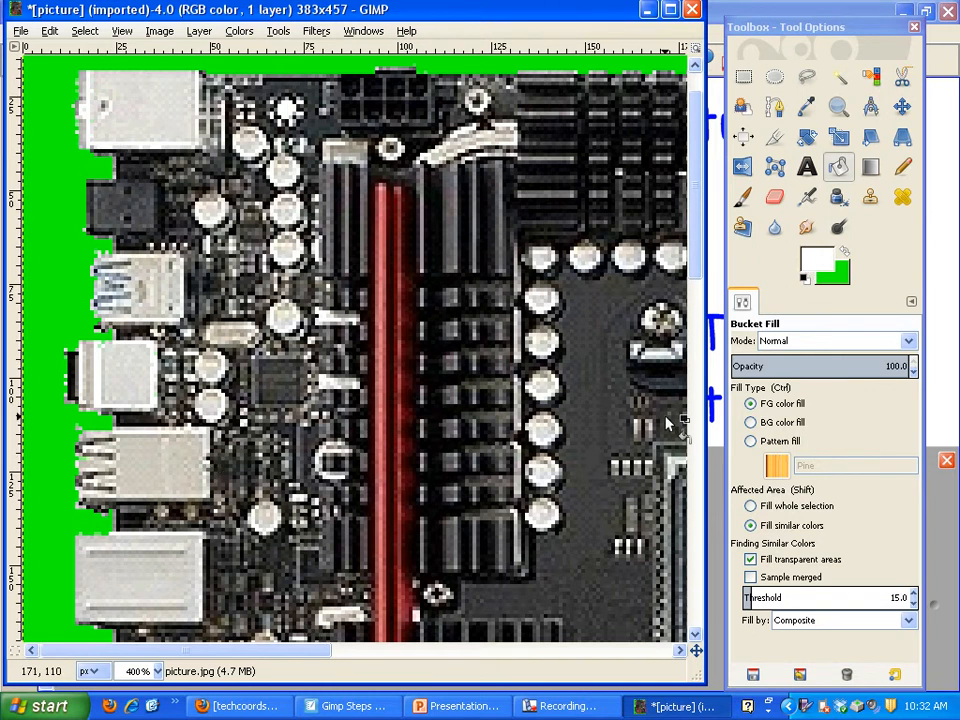
Switch to SMART Notebook and lower the screen shade on the Gimp Steps page to reveal steps 6 and 7
click(127, 32)
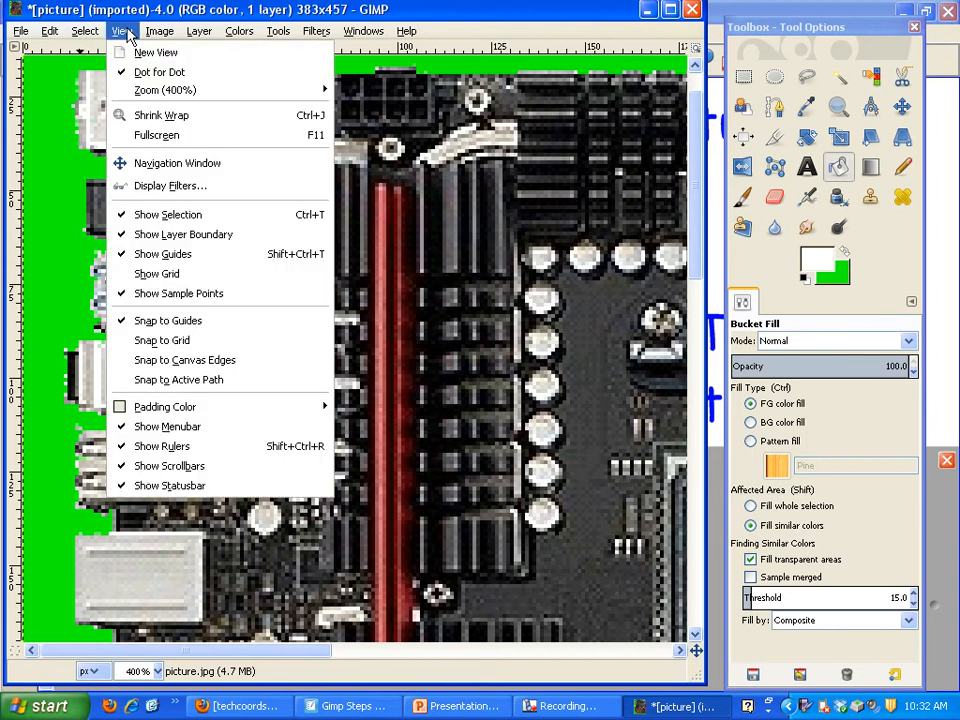
mouse_move(160, 90)
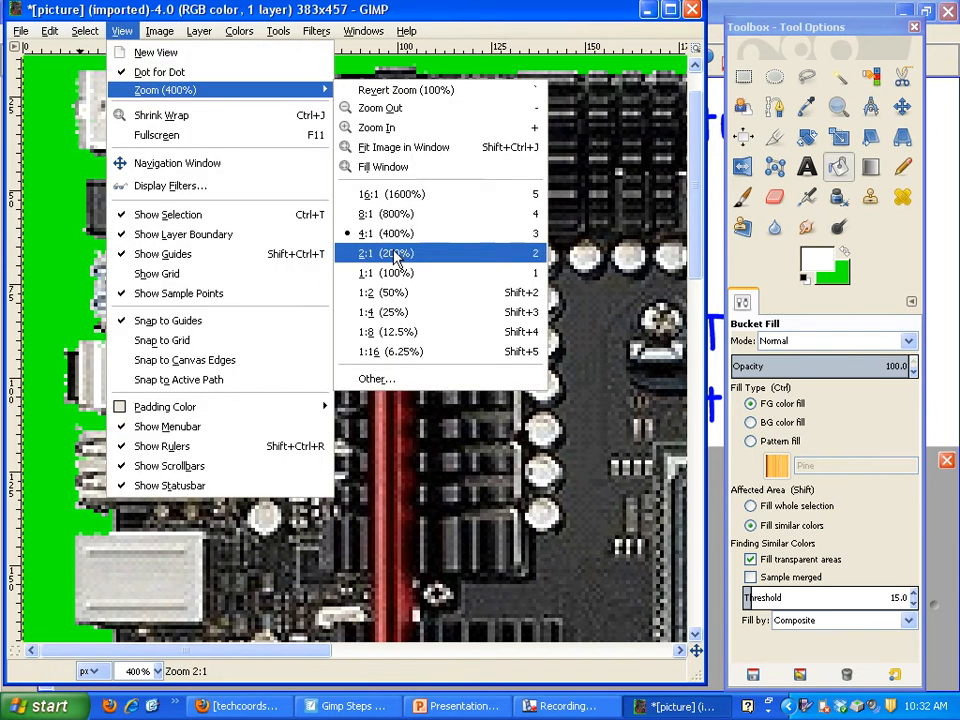
click(390, 274)
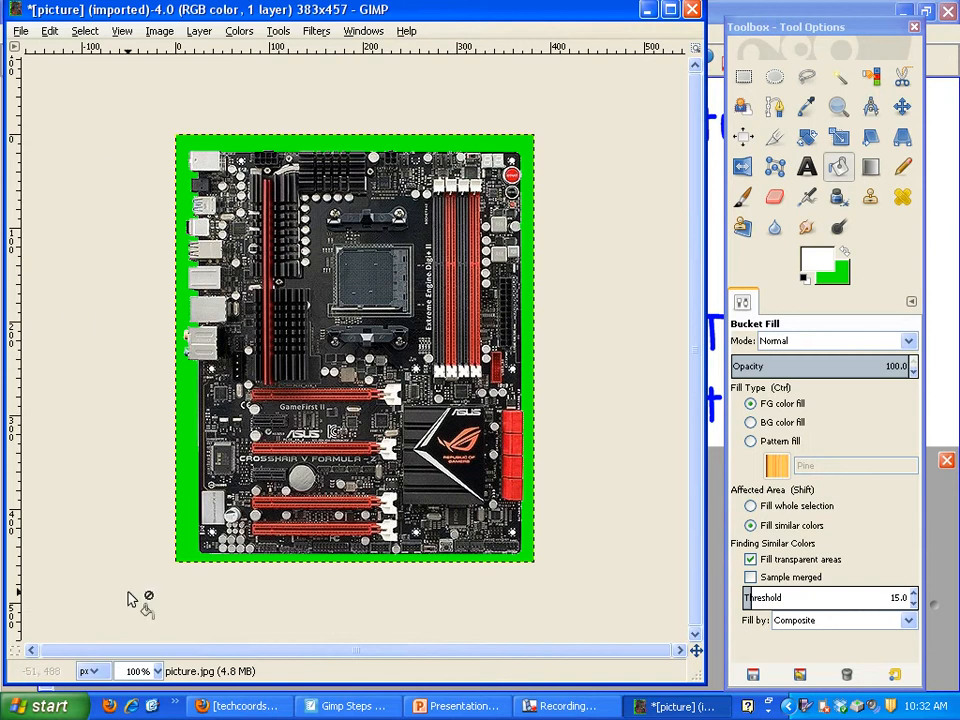
click(358, 704)
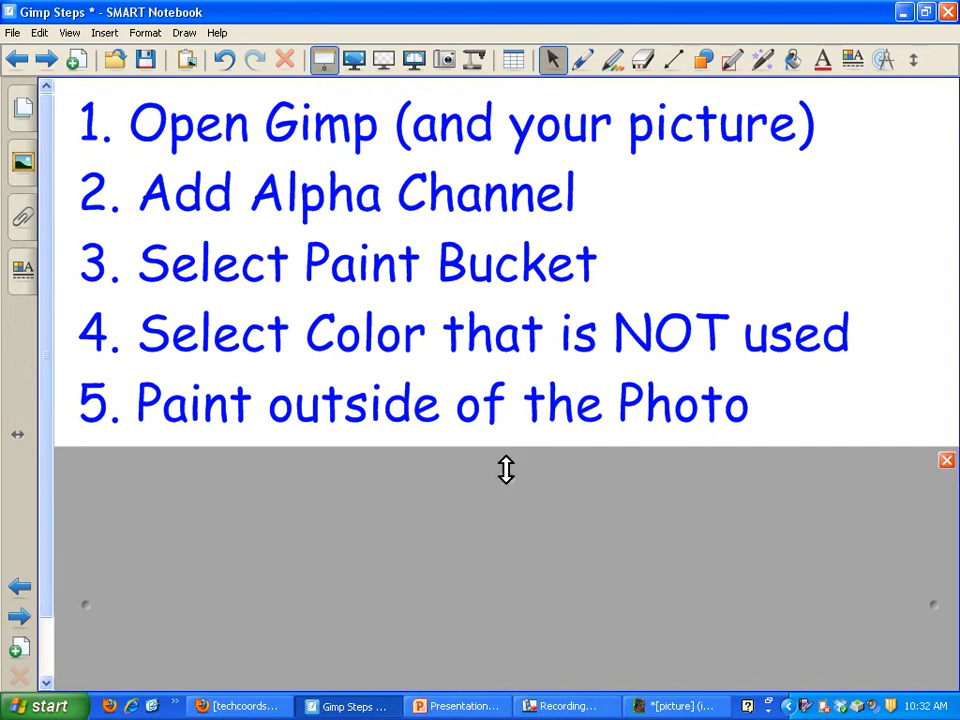
drag(506, 469, 503, 610)
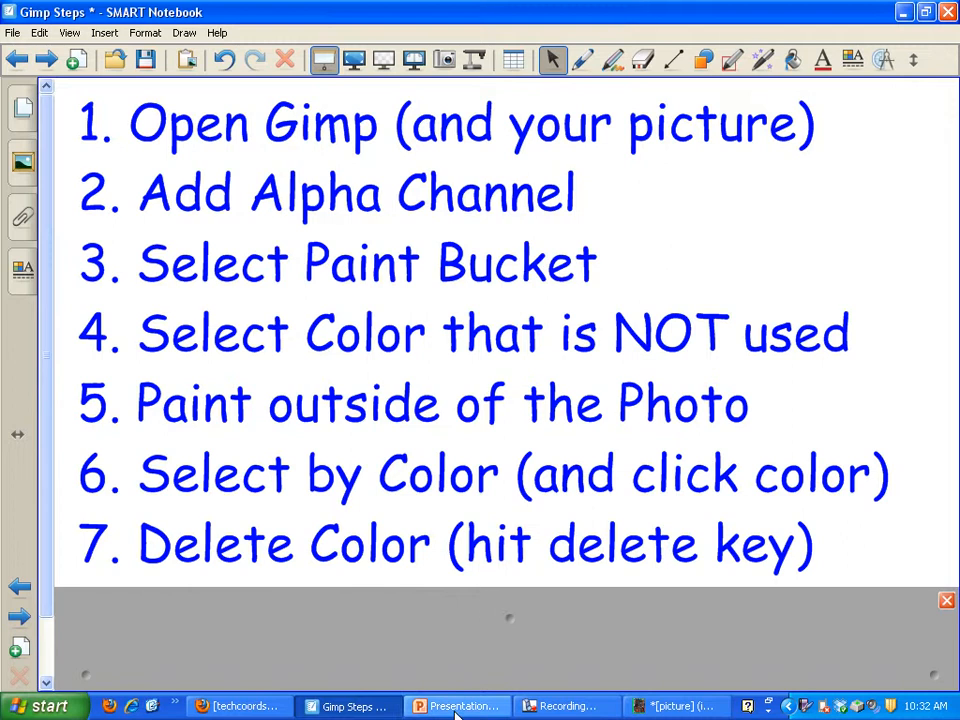
Switch back to GIMP, select the green background by color, and delete it to leave transparency around the motherboard
click(680, 706)
click(85, 31)
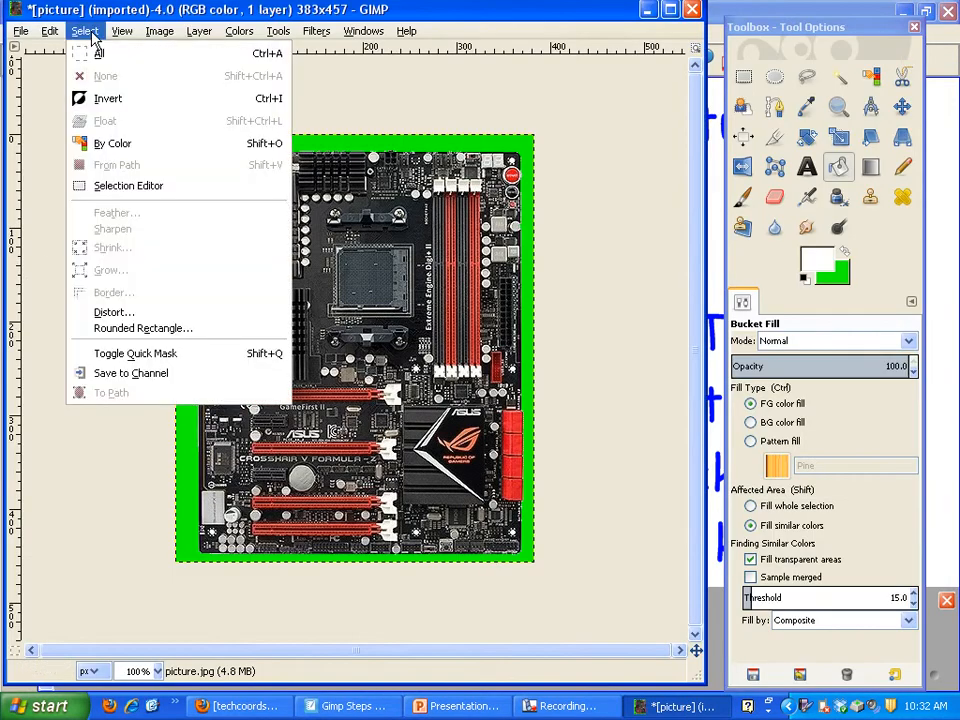
click(108, 143)
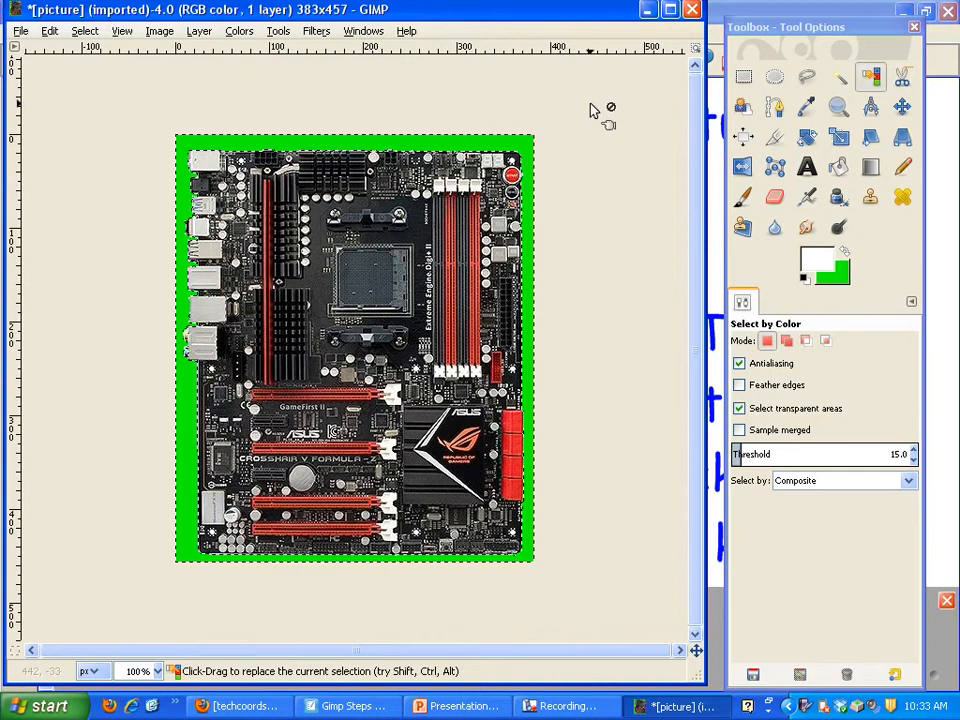
key(Delete)
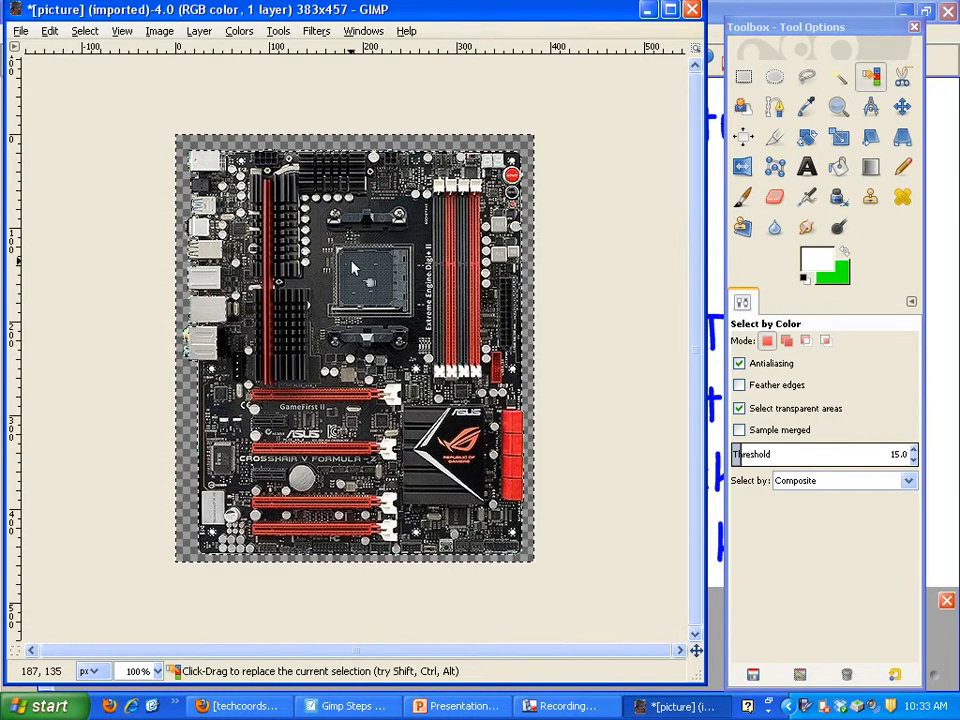
Switch to SMART Notebook, lower the screen shade on the Gimp Steps page to reveal step 8, and return to GIMP
click(350, 706)
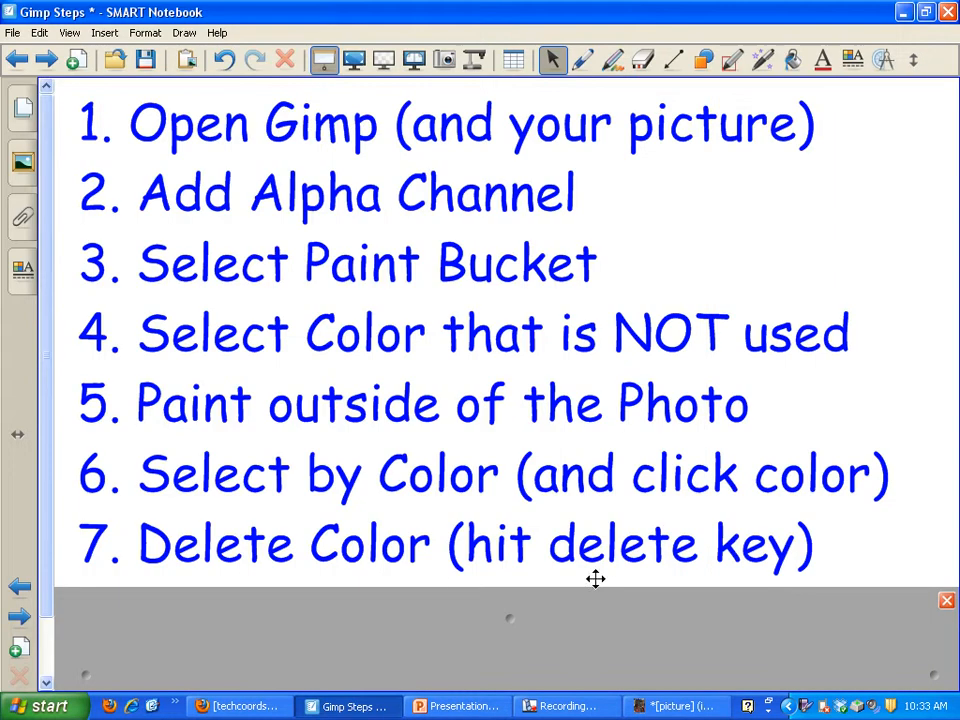
drag(595, 580, 511, 683)
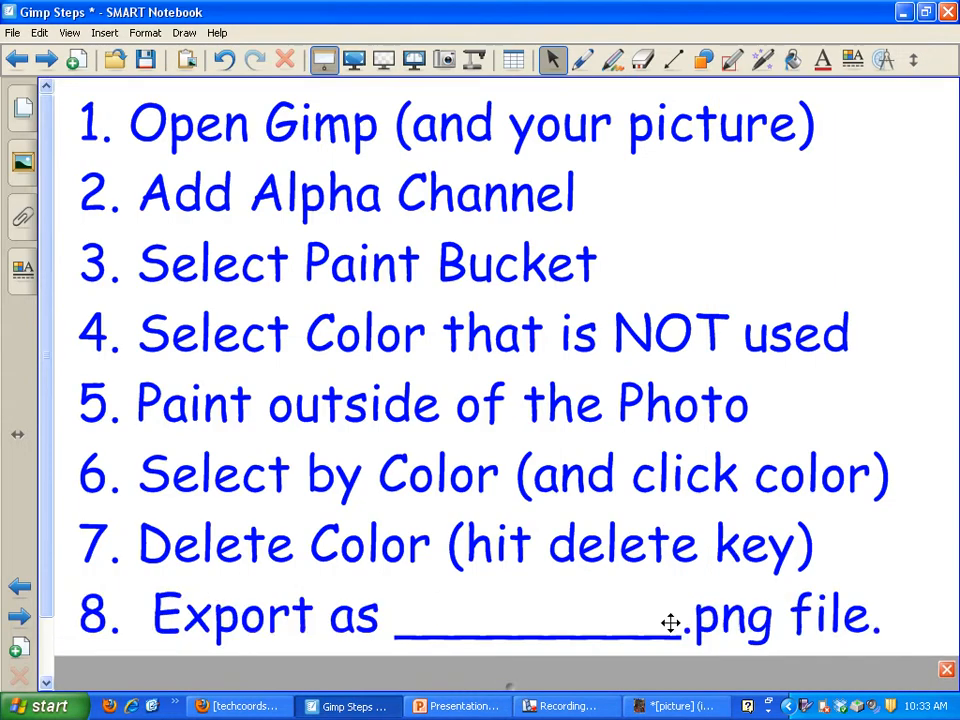
click(675, 706)
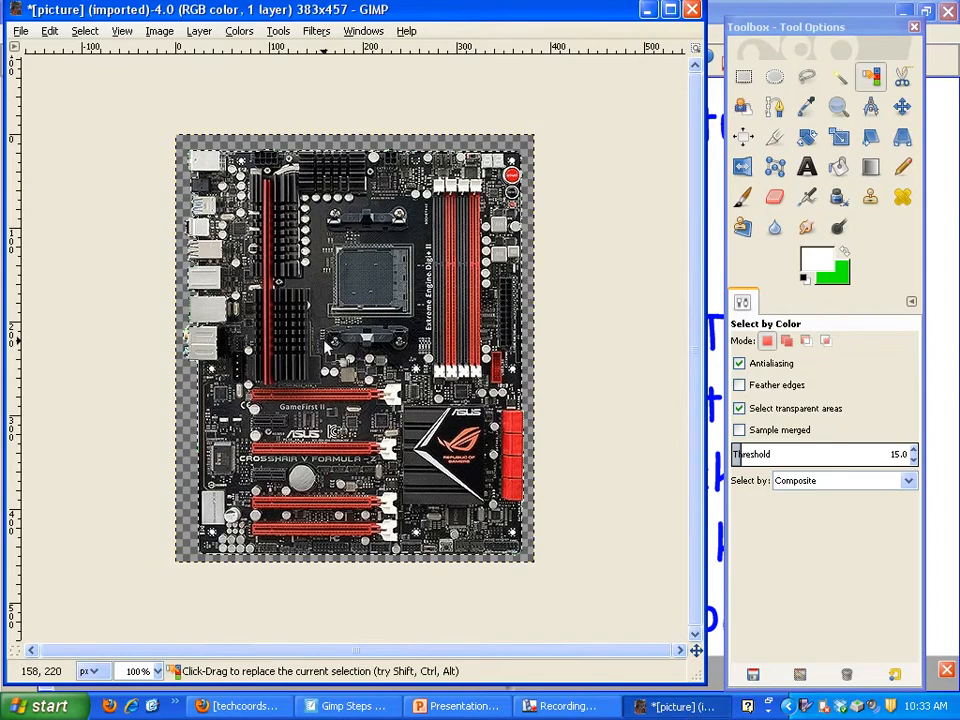
Export the transparent motherboard image to the Desktop as picture.png, replacing the existing file and keeping the offered PNG options
click(17, 30)
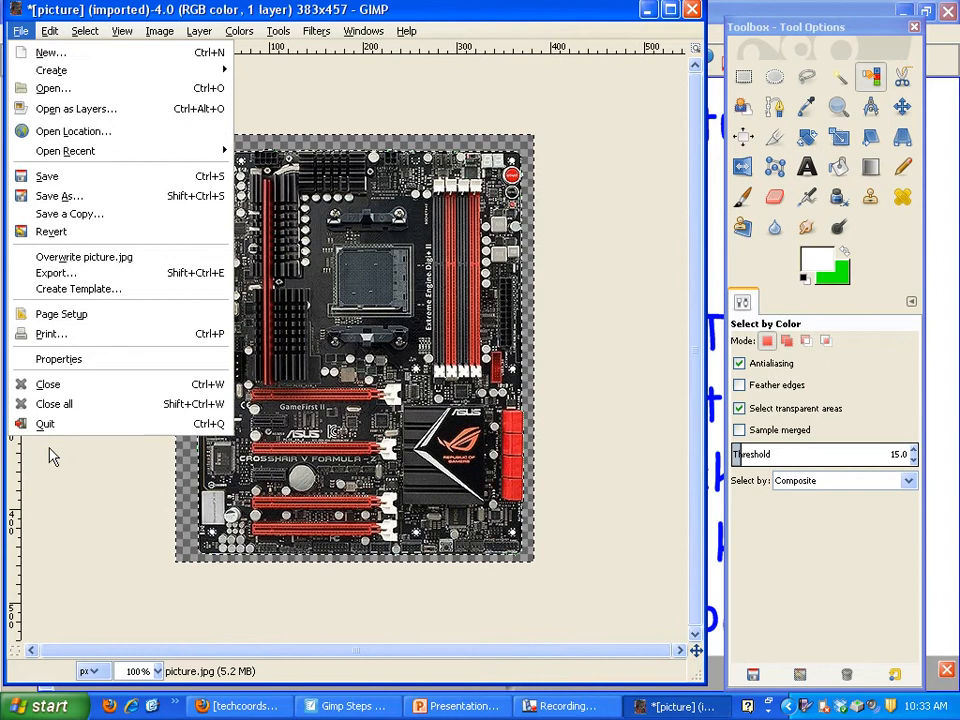
click(86, 272)
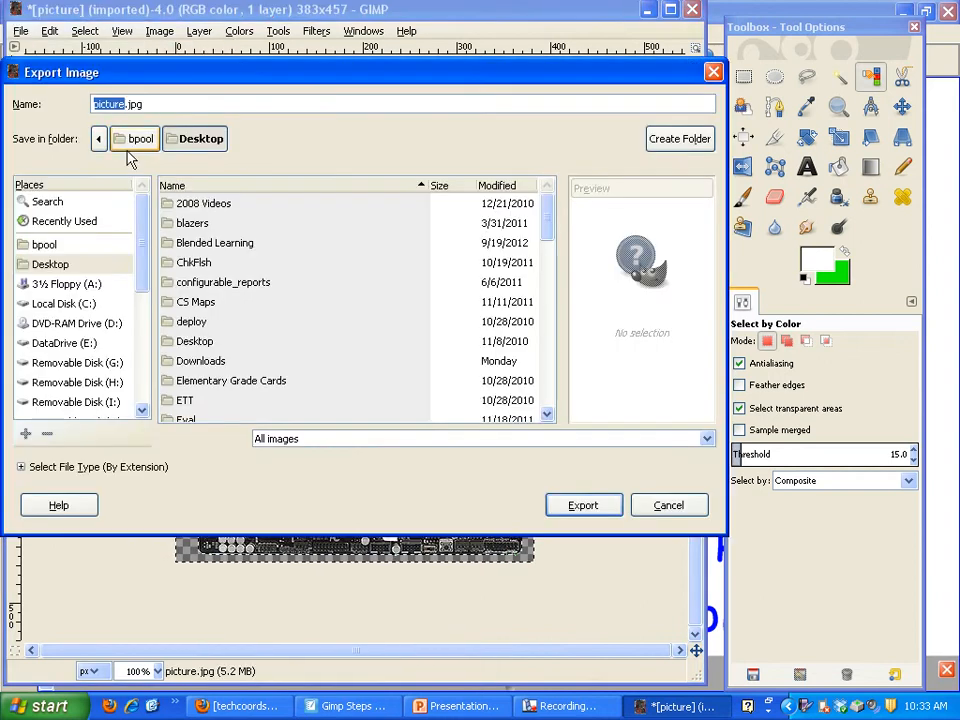
drag(128, 107, 152, 104)
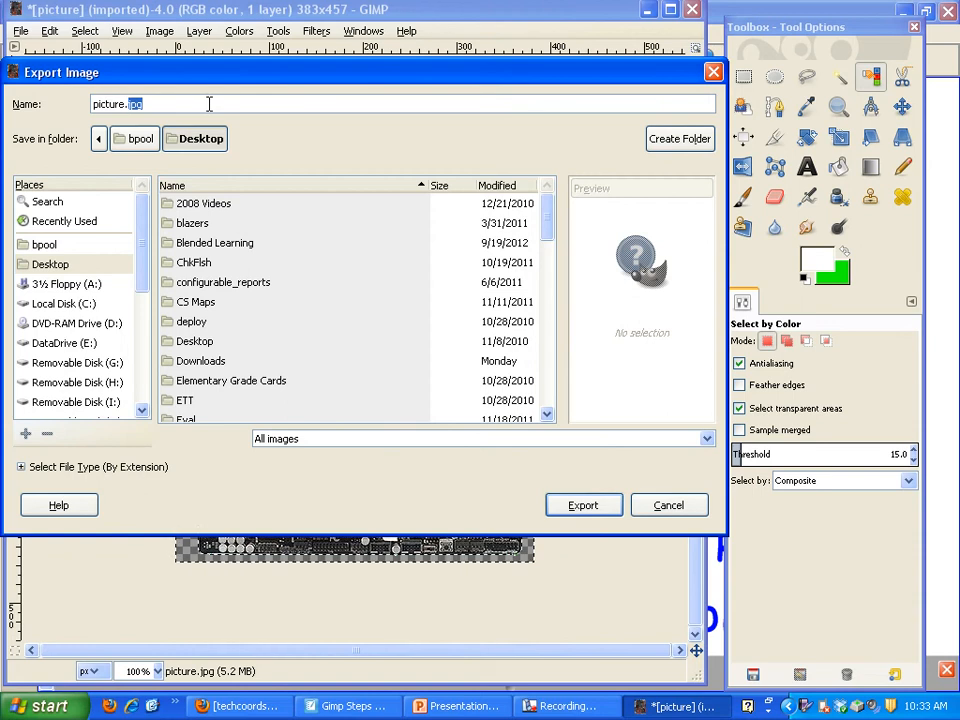
text(pn)
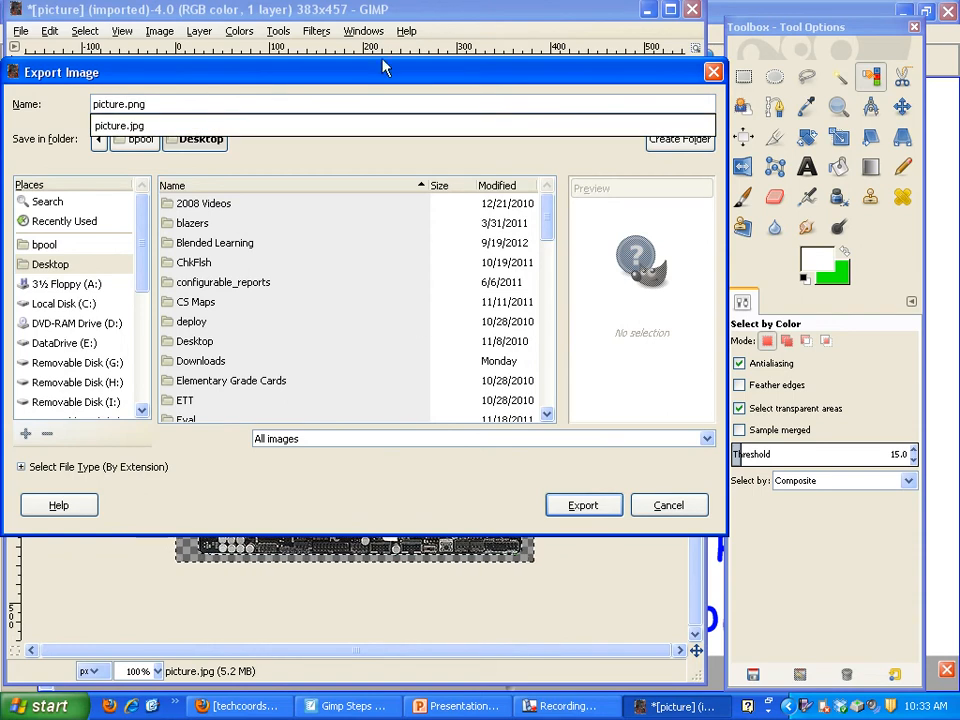
click(395, 408)
click(600, 505)
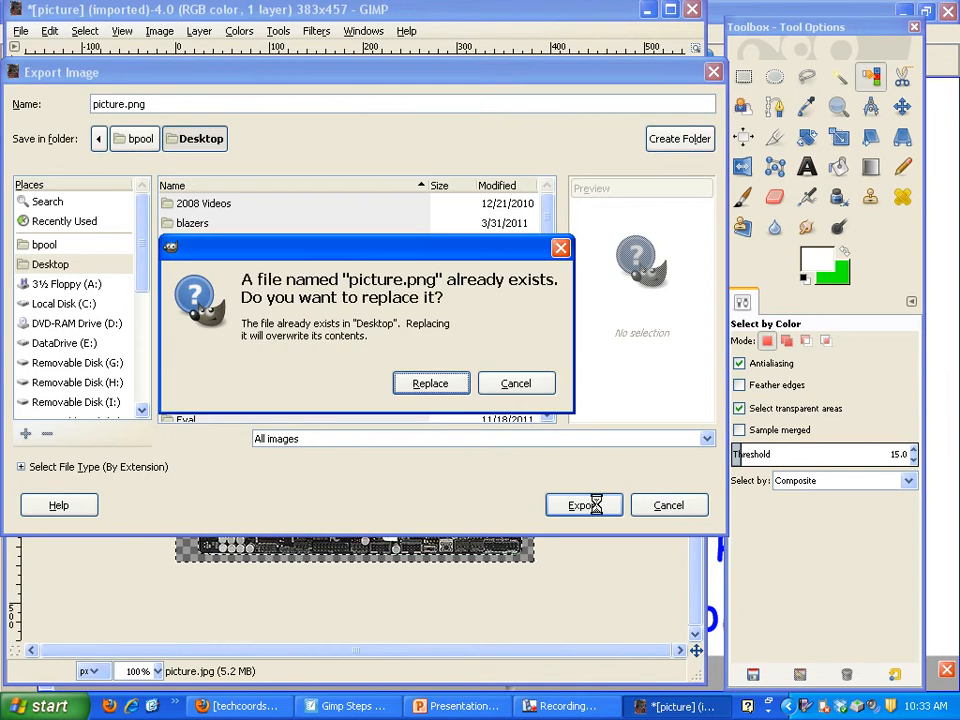
click(432, 384)
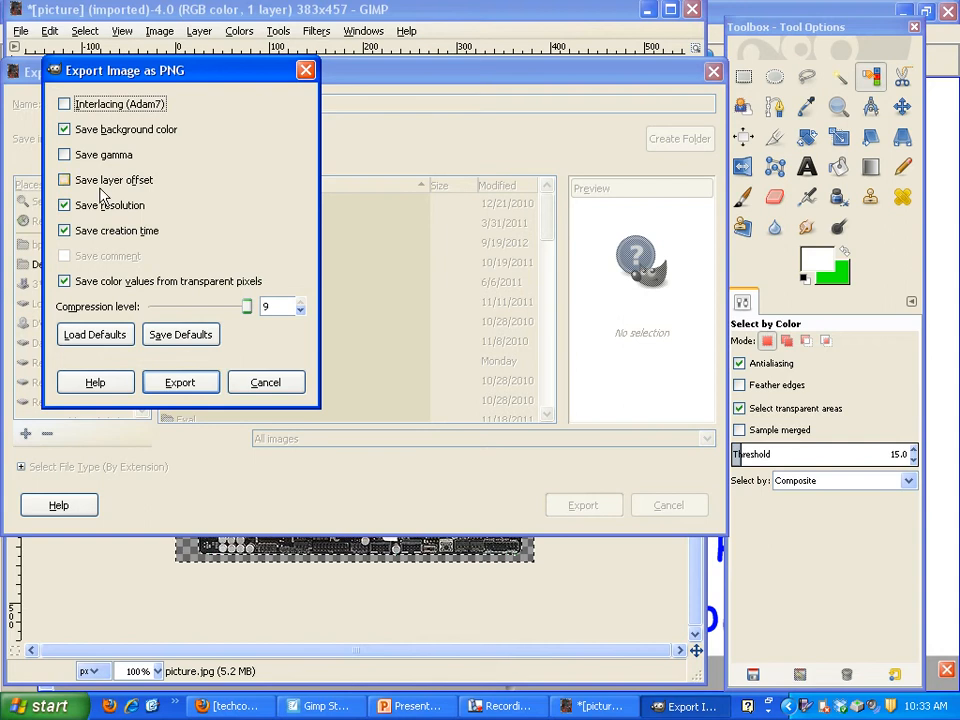
click(181, 384)
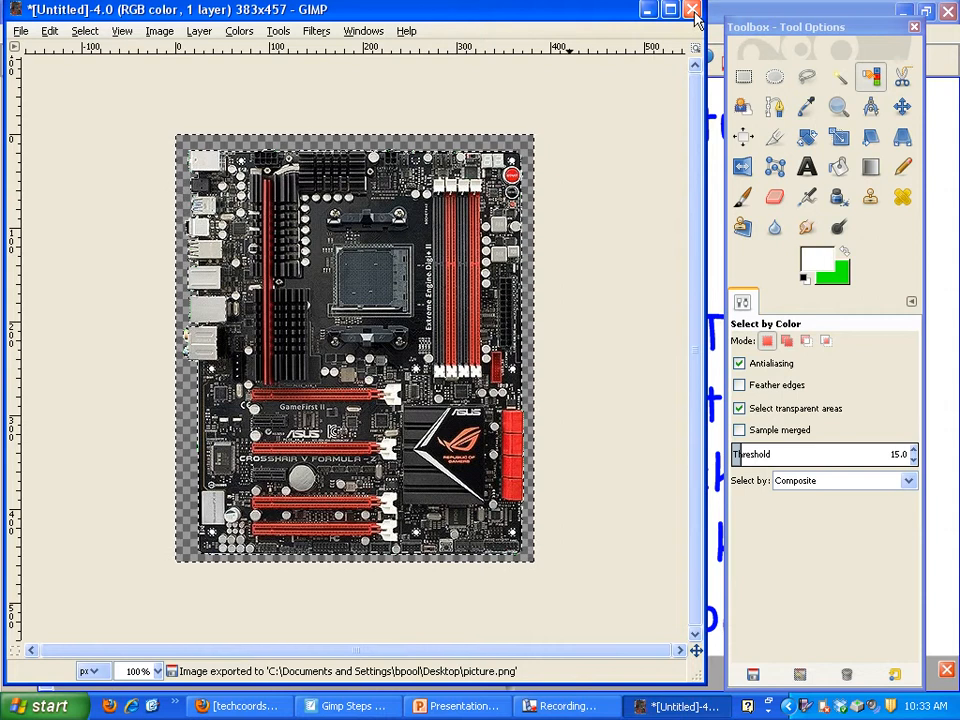
Close all open images and discard the unsaved changes
click(20, 32)
click(100, 404)
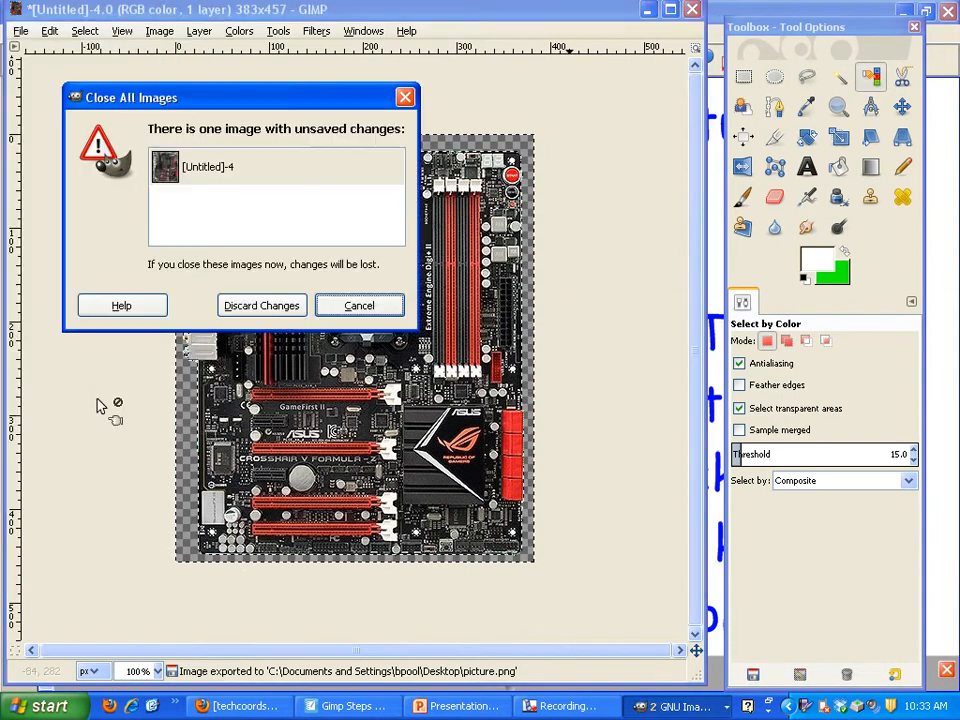
click(265, 303)
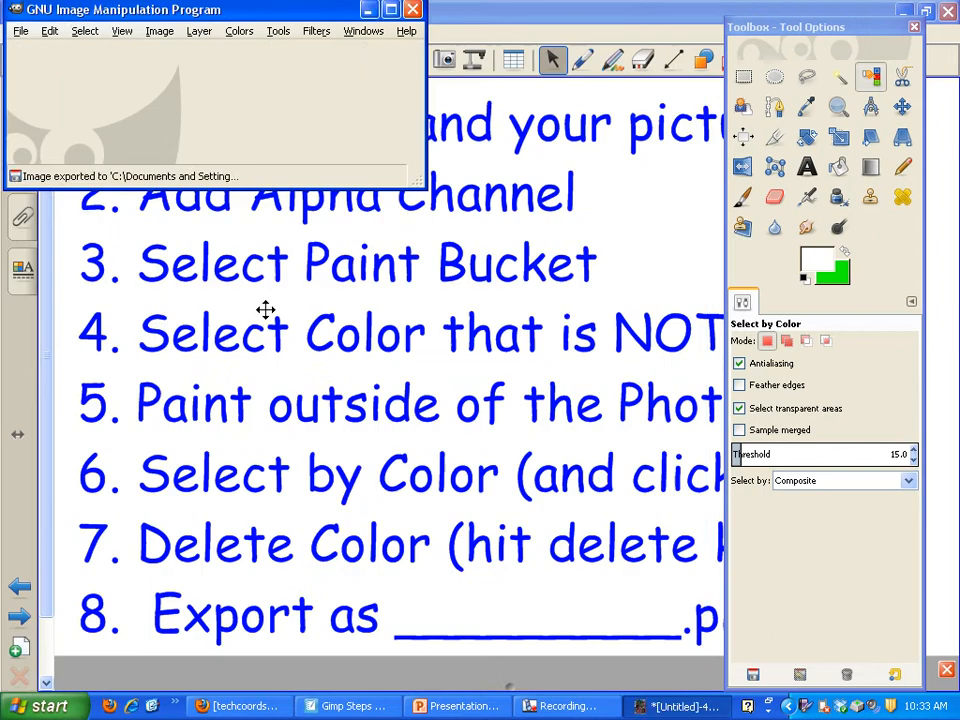
Switch to PowerPoint, insert the transparent motherboard picture from the Desktop on slide 2, and compare it with the white-background version on slide 1
click(465, 706)
click(105, 200)
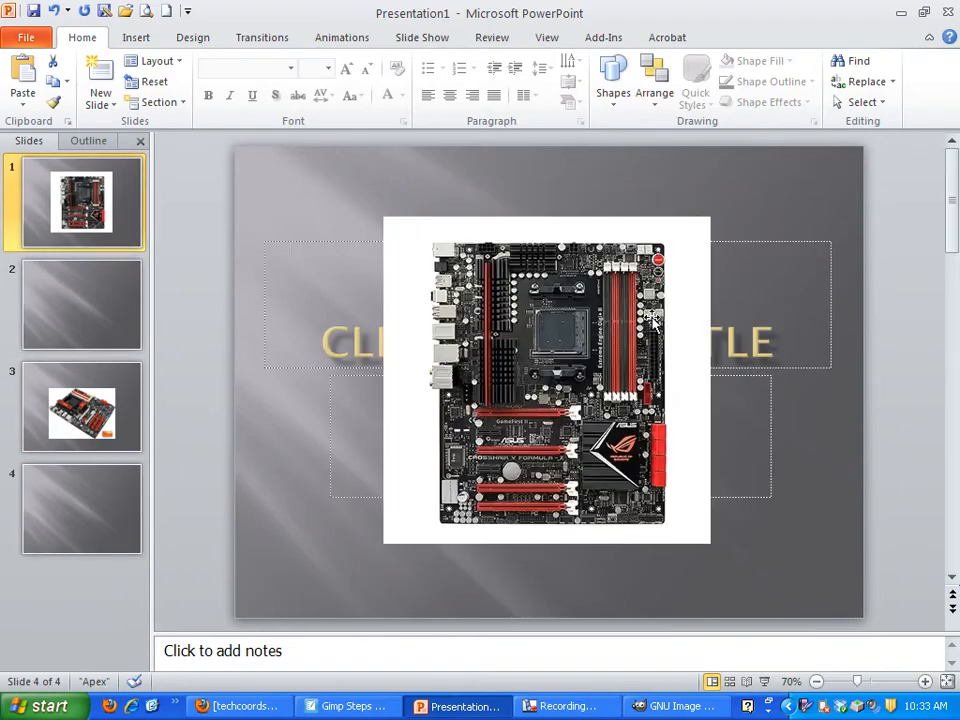
click(40, 295)
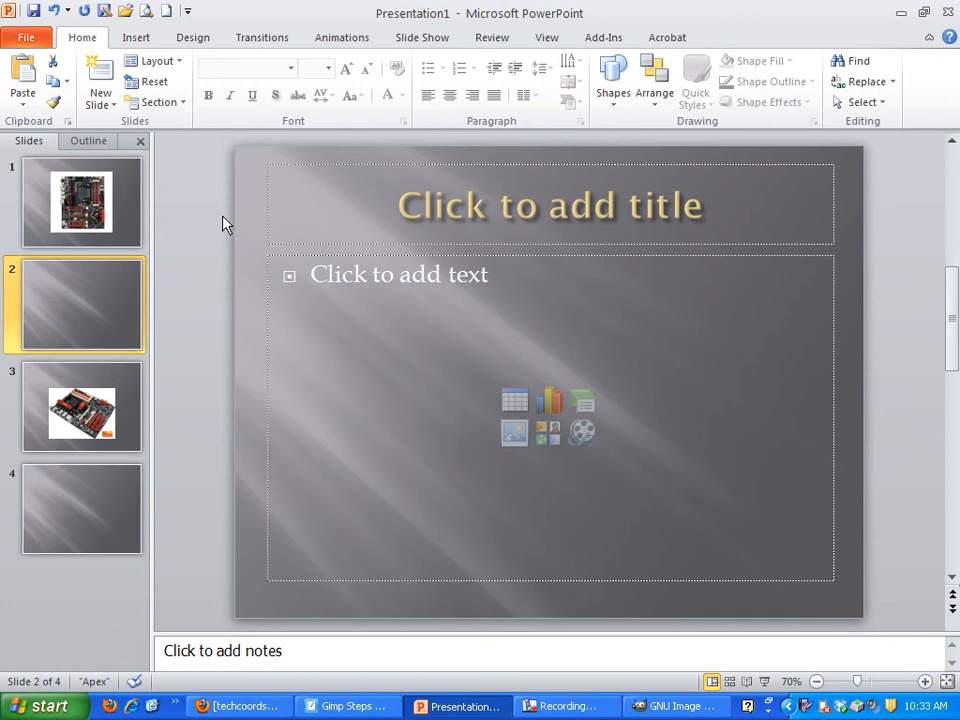
click(128, 37)
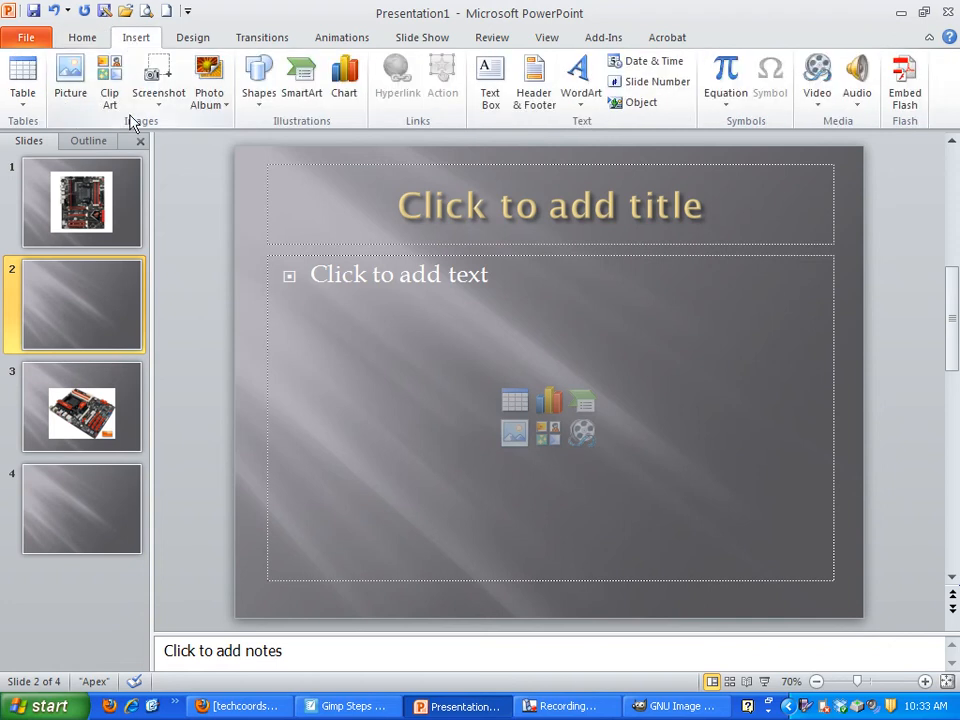
click(71, 80)
click(825, 396)
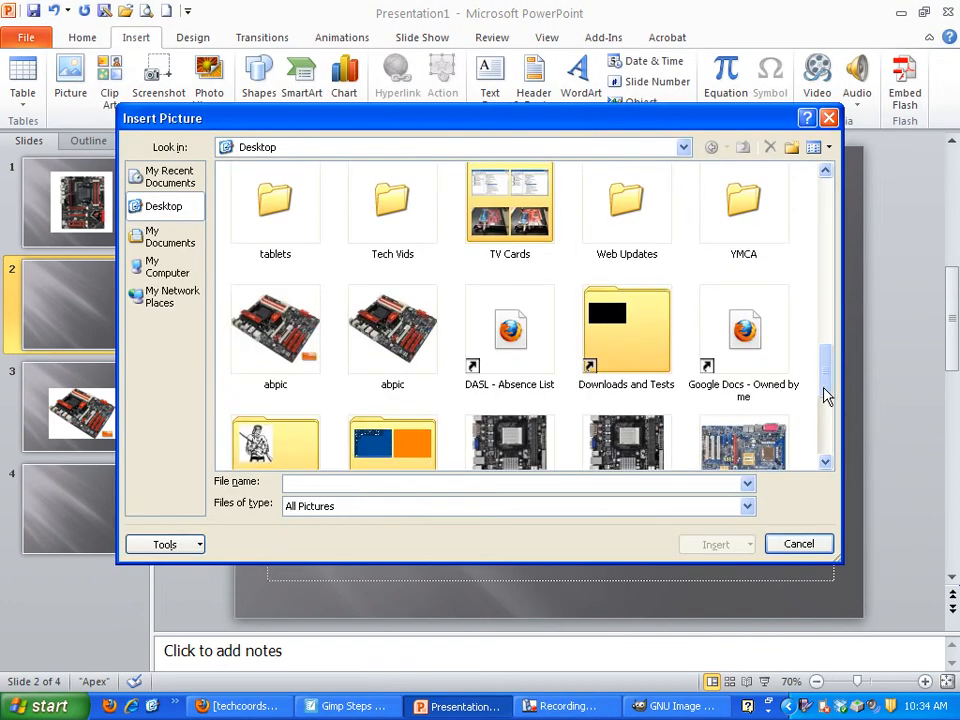
scroll(829, 400, down, 5)
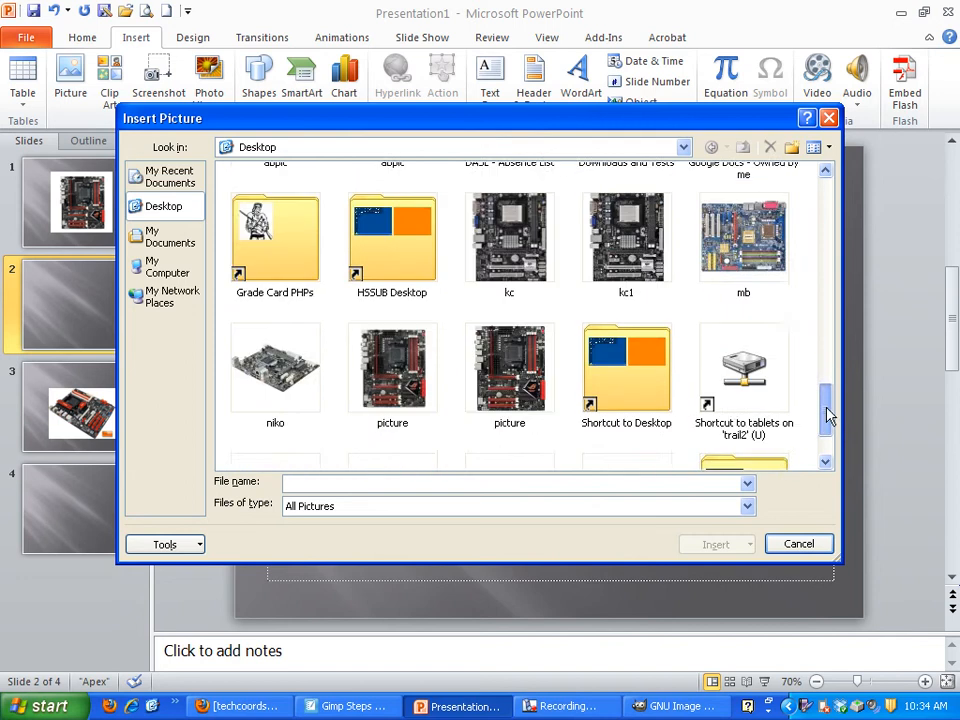
click(512, 280)
click(712, 545)
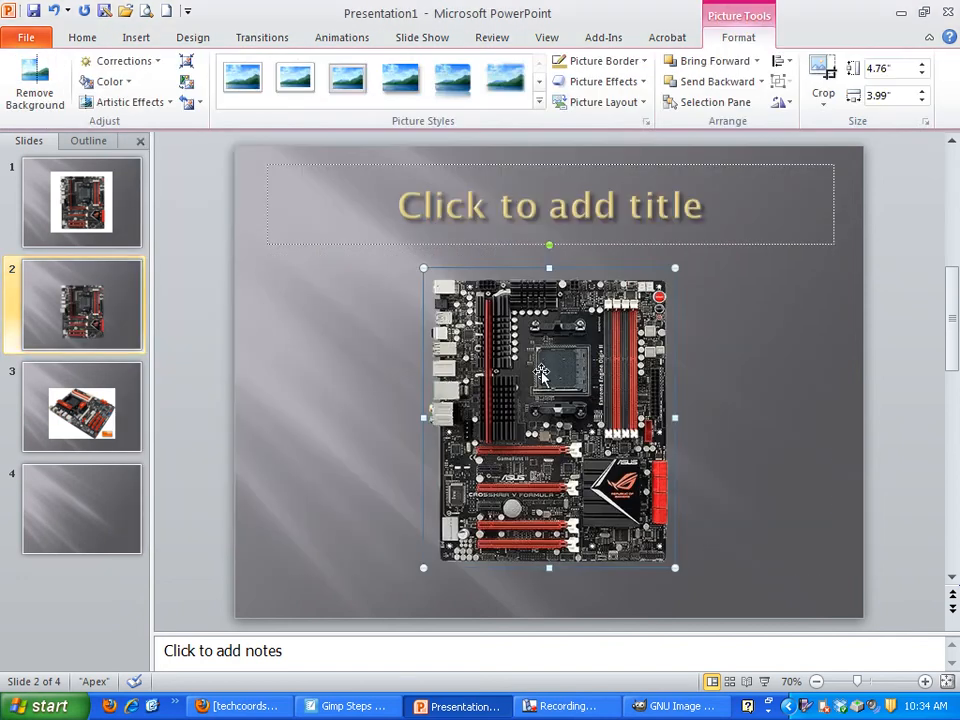
click(75, 207)
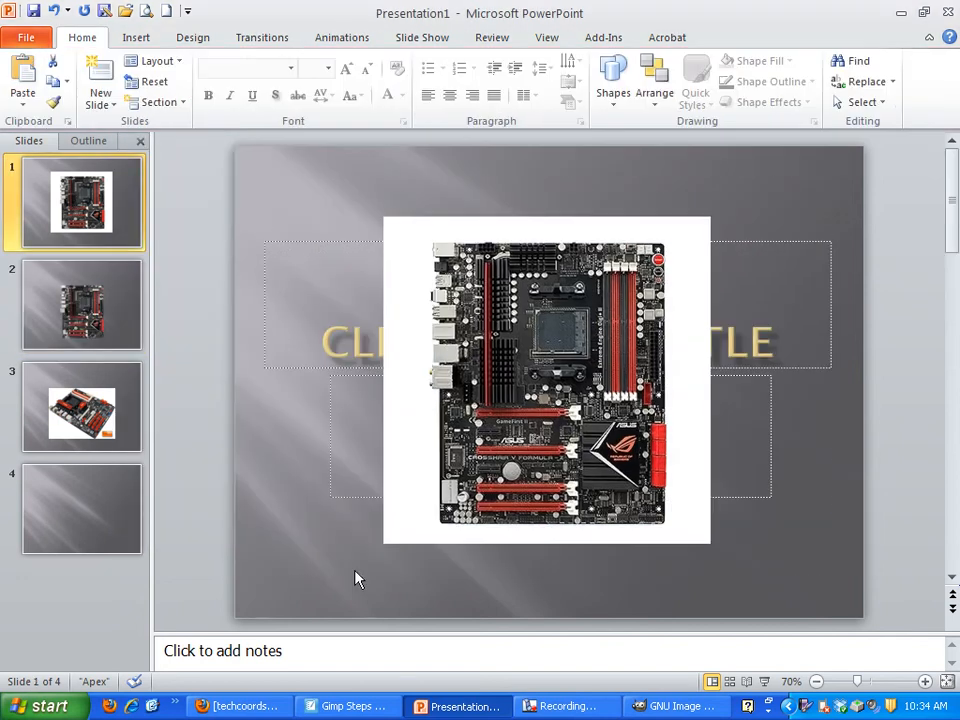
key(Down)
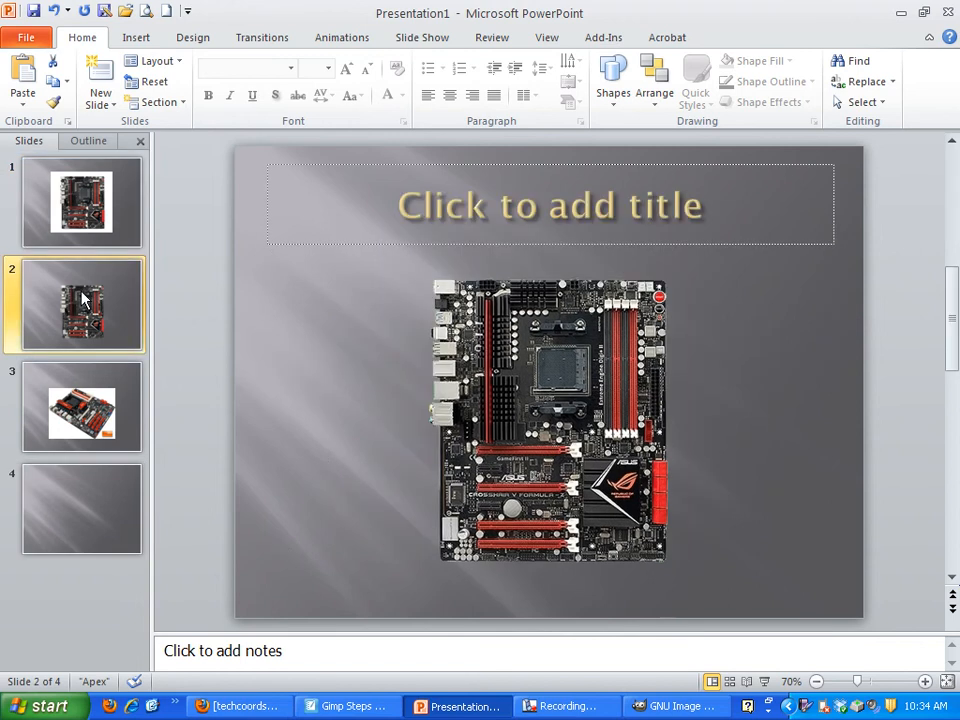